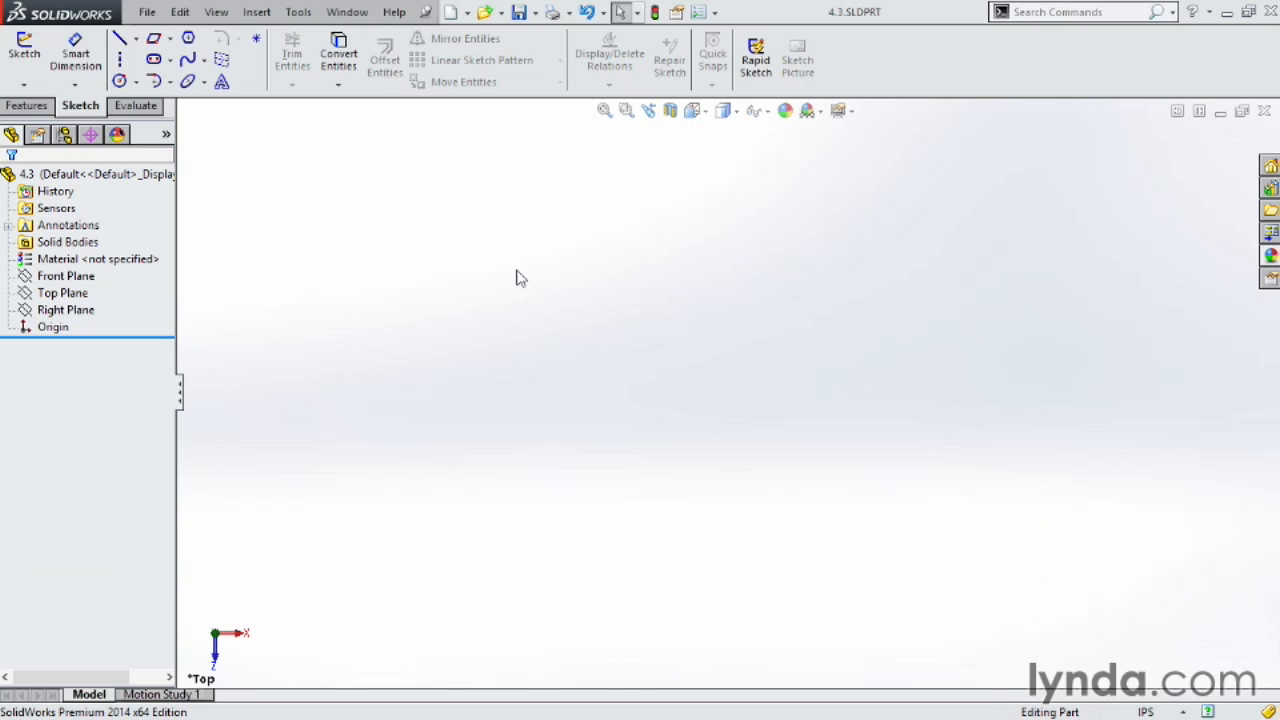
Start a new spline sketch on the Top Plane
{"action": "left_click", "coordinate": [205, 61]}
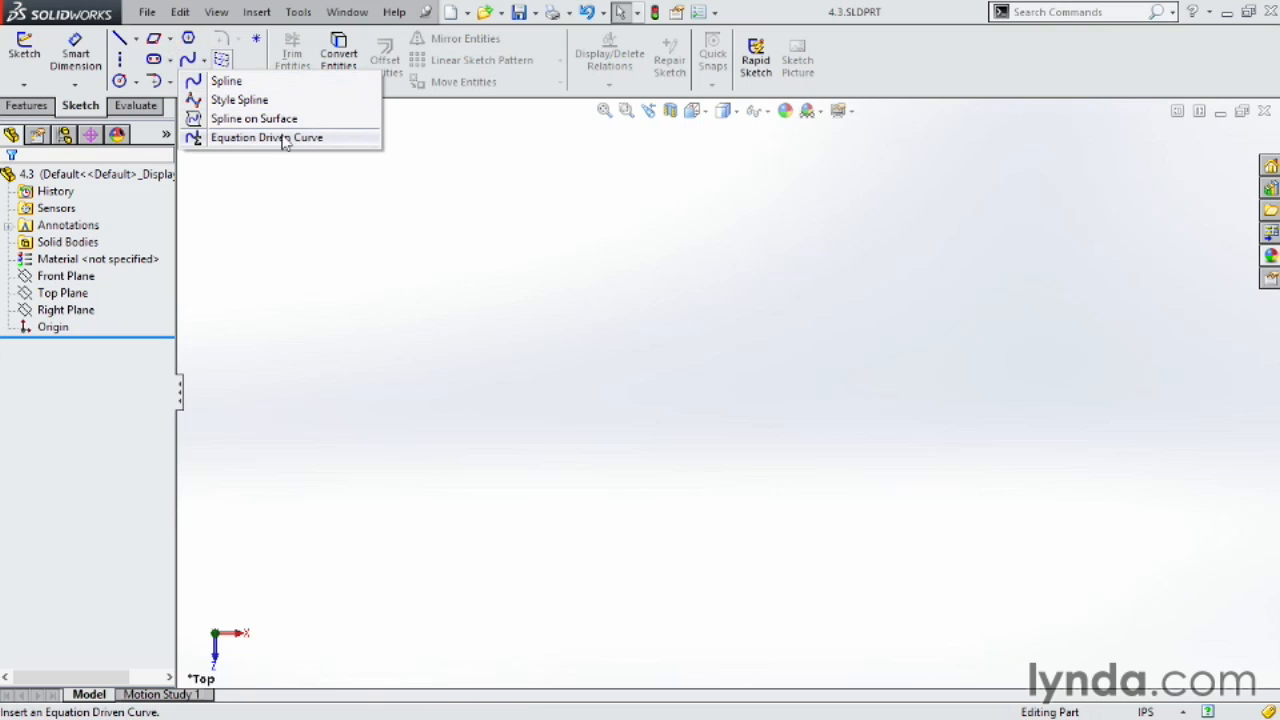
{"action": "left_click", "coordinate": [228, 86]}
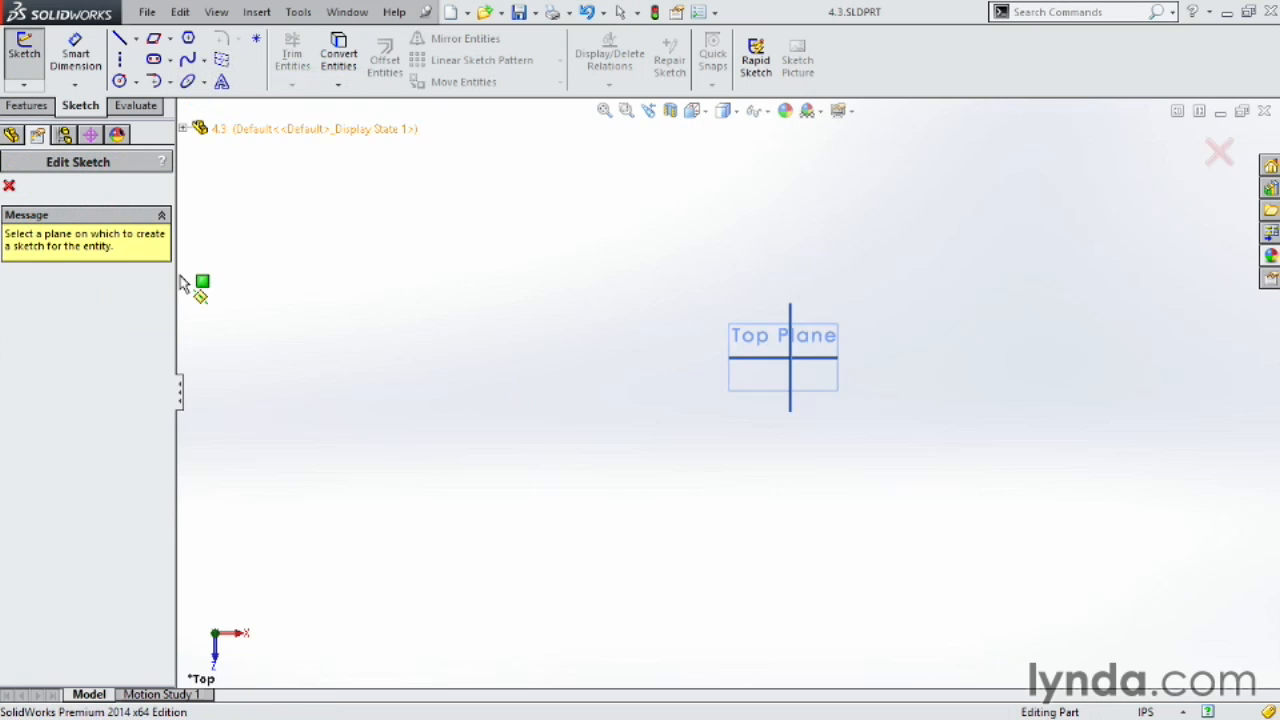
{"action": "left_click", "coordinate": [765, 332]}
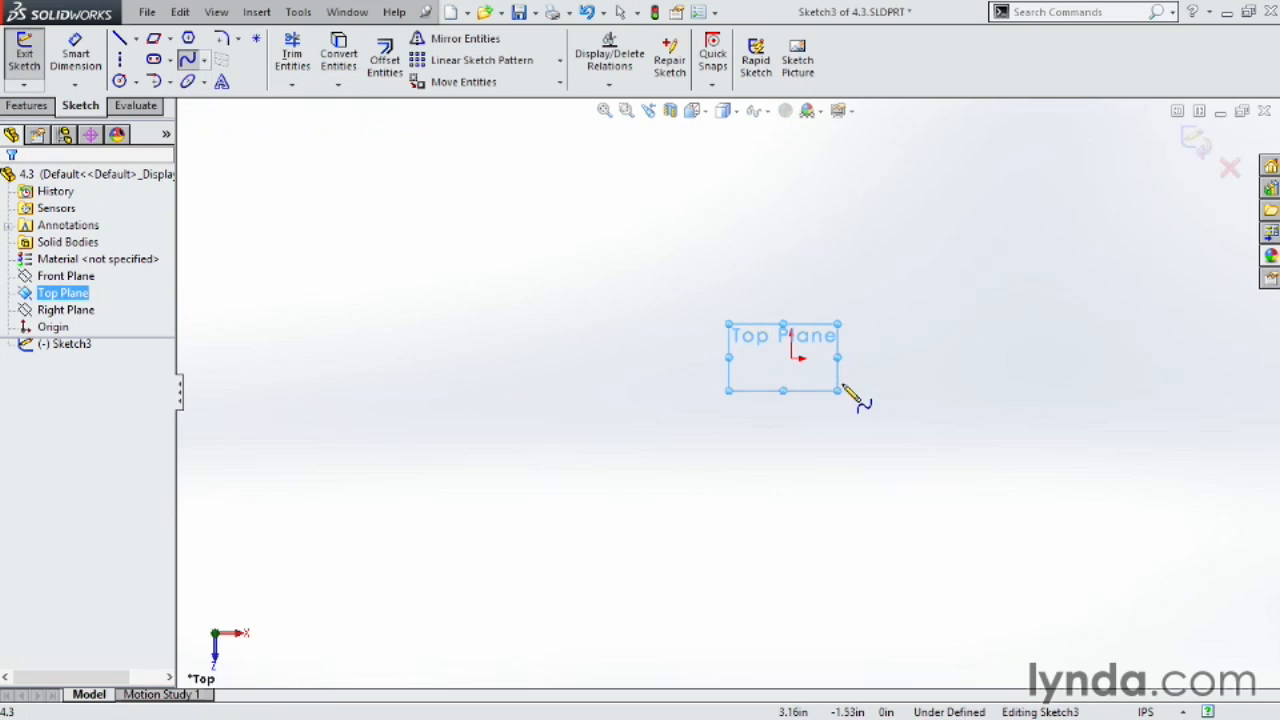
{"action": "scroll", "coordinate": [771, 351], "scroll_direction": "down", "scroll_amount": 10}
{"action": "scroll", "coordinate": [720, 410], "scroll_direction": "up", "scroll_amount": 5}
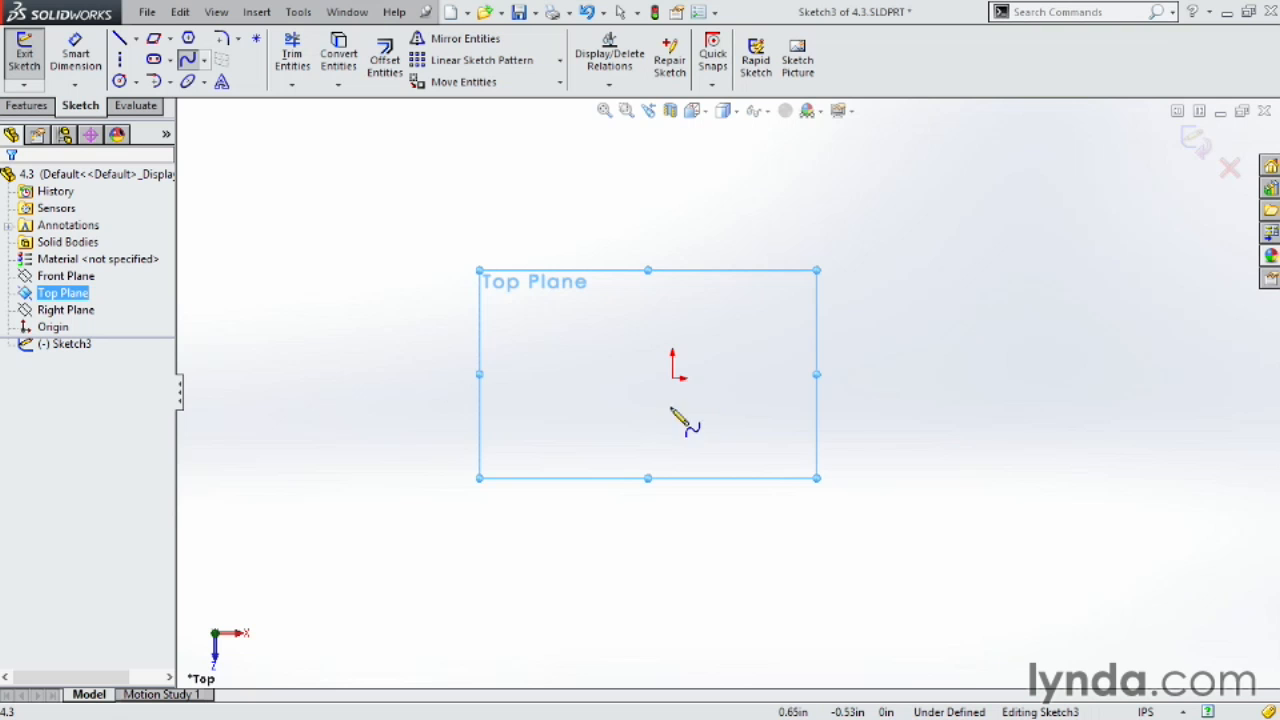
Draw an S-shaped four-point spline above the origin, with interior points near (-1.72, 3.1) in and (1.95, 0.73) in
{"action": "left_click", "coordinate": [417, 364]}
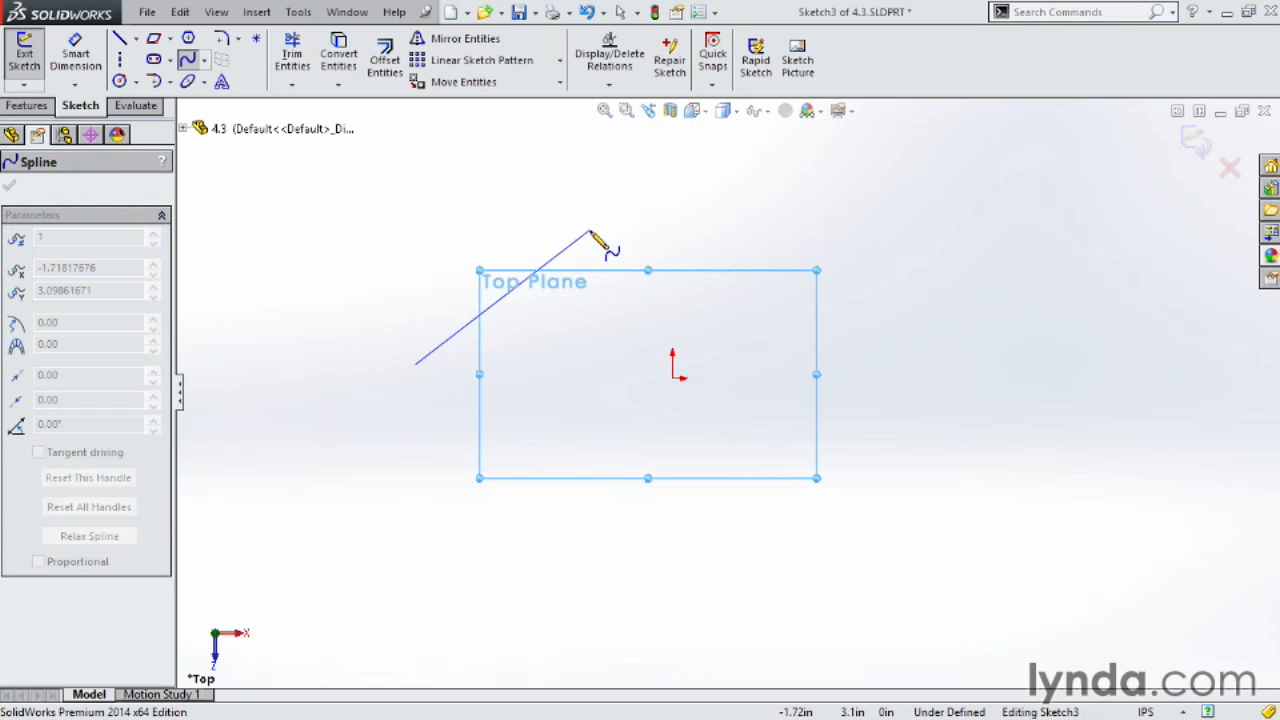
{"action": "left_click", "coordinate": [590, 232]}
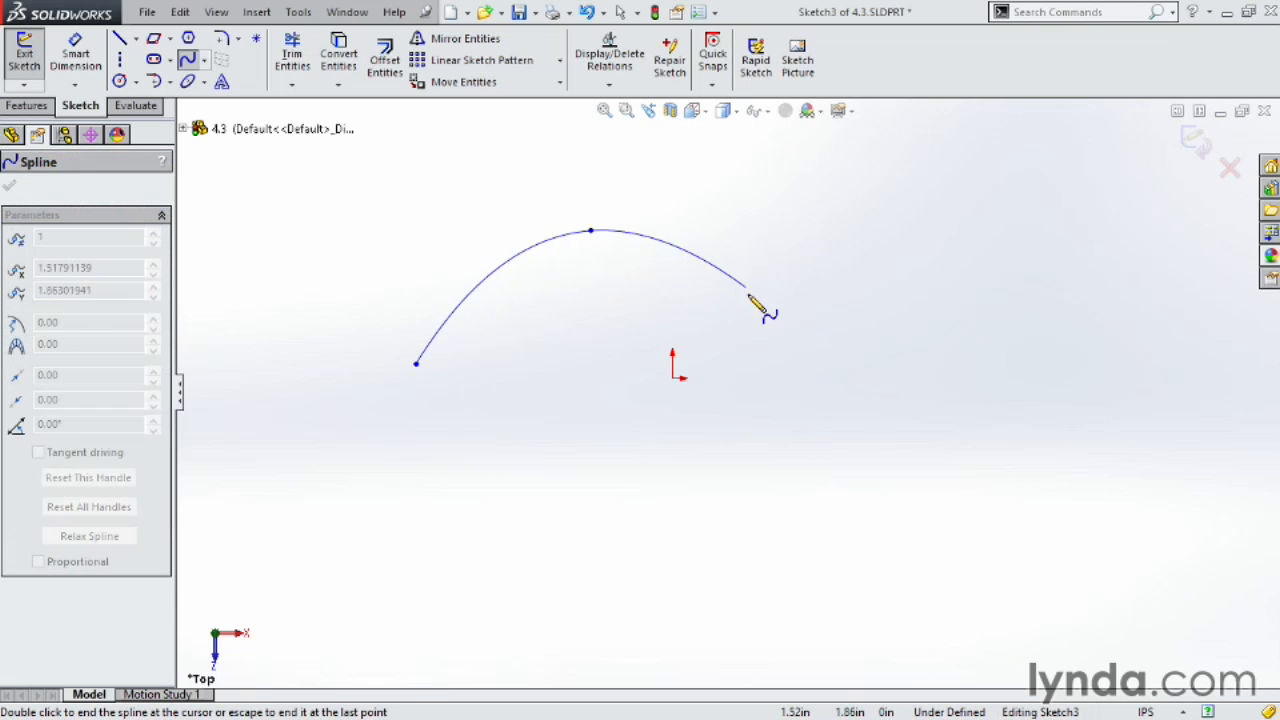
{"action": "left_click", "coordinate": [767, 340]}
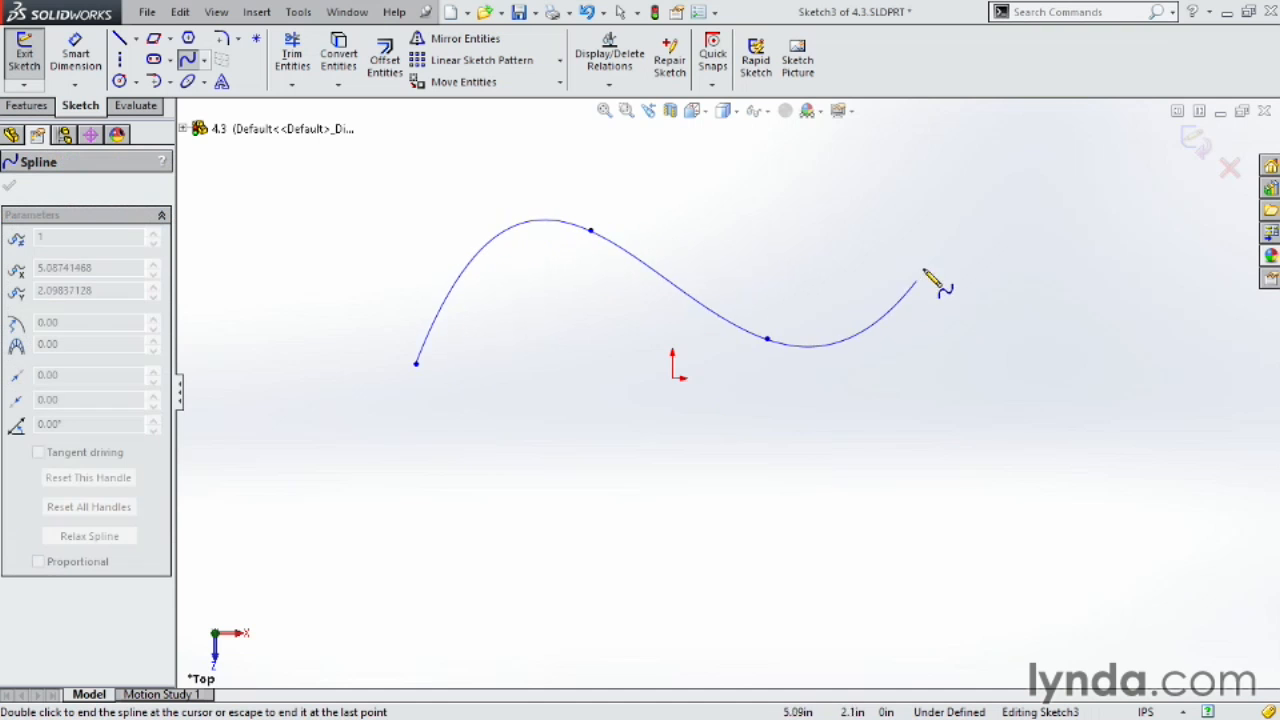
{"action": "left_click", "coordinate": [942, 212]}
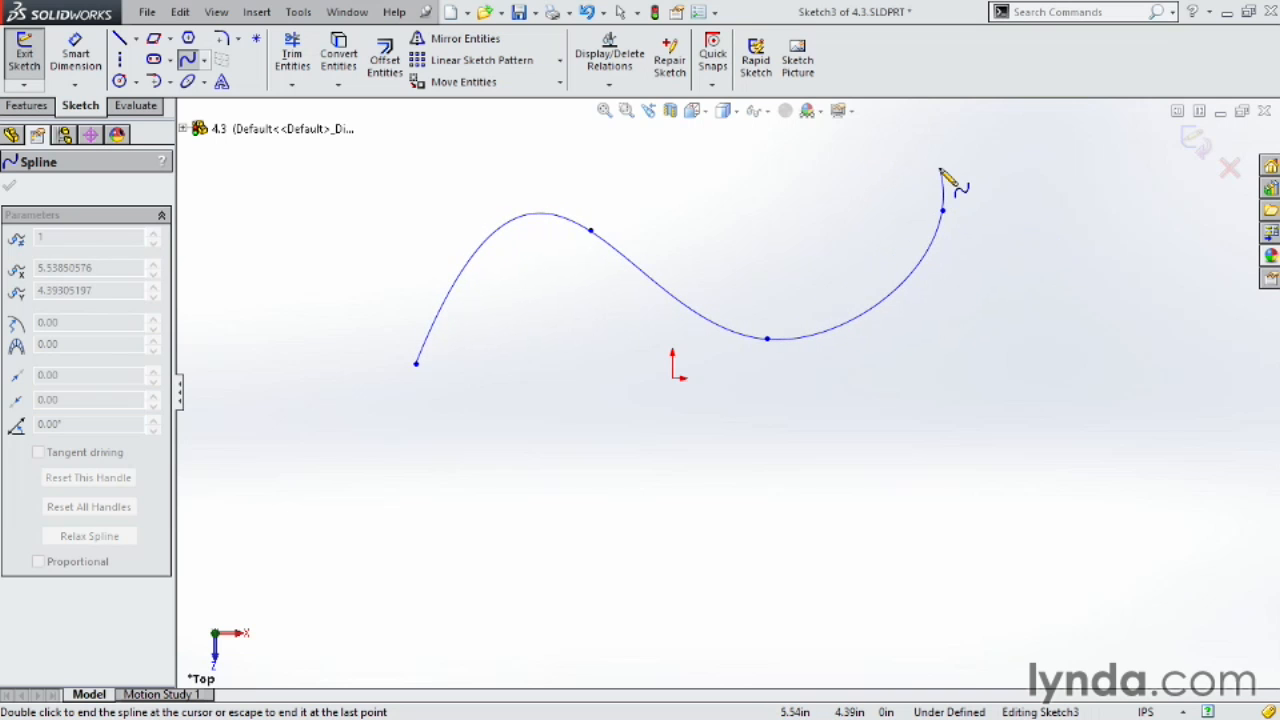
{"action": "key", "text": "Escape"}
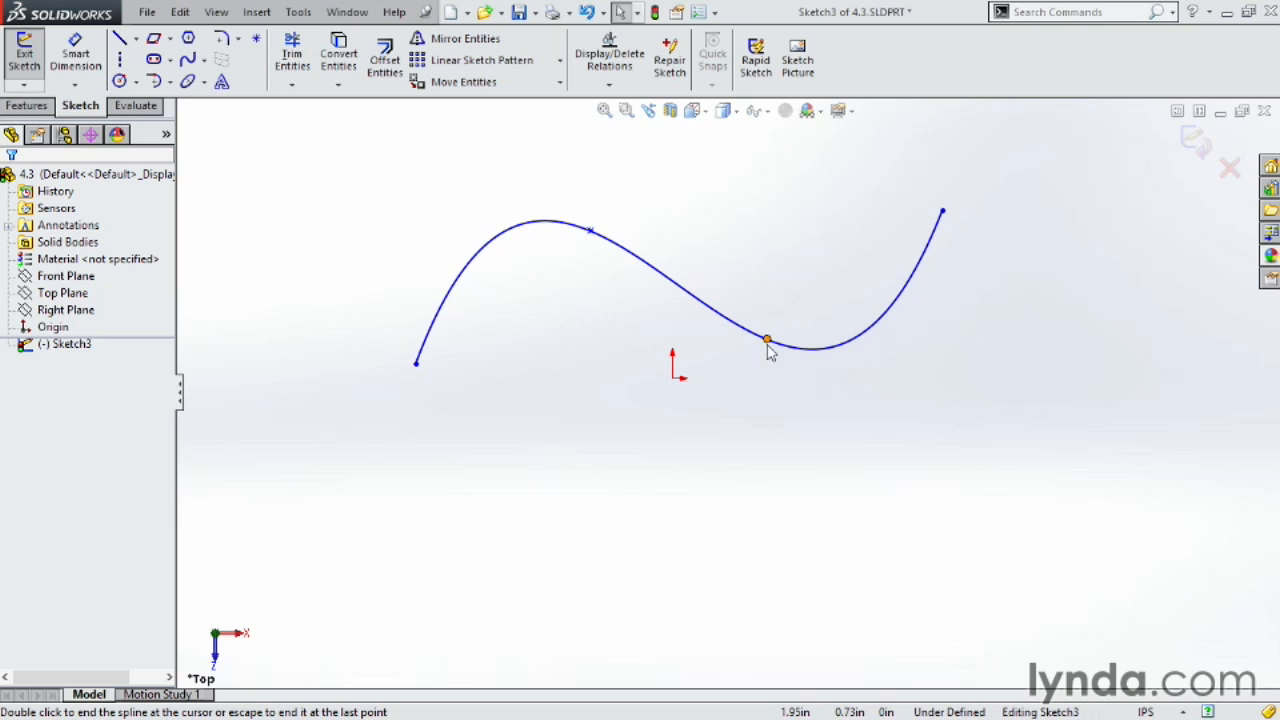
Shift the spline's two interior points slightly and lengthen the upper interior point's tangent handle toward the upper left
{"action": "left_click_drag", "start_coordinate": [767, 342], "coordinate": [797, 365]}
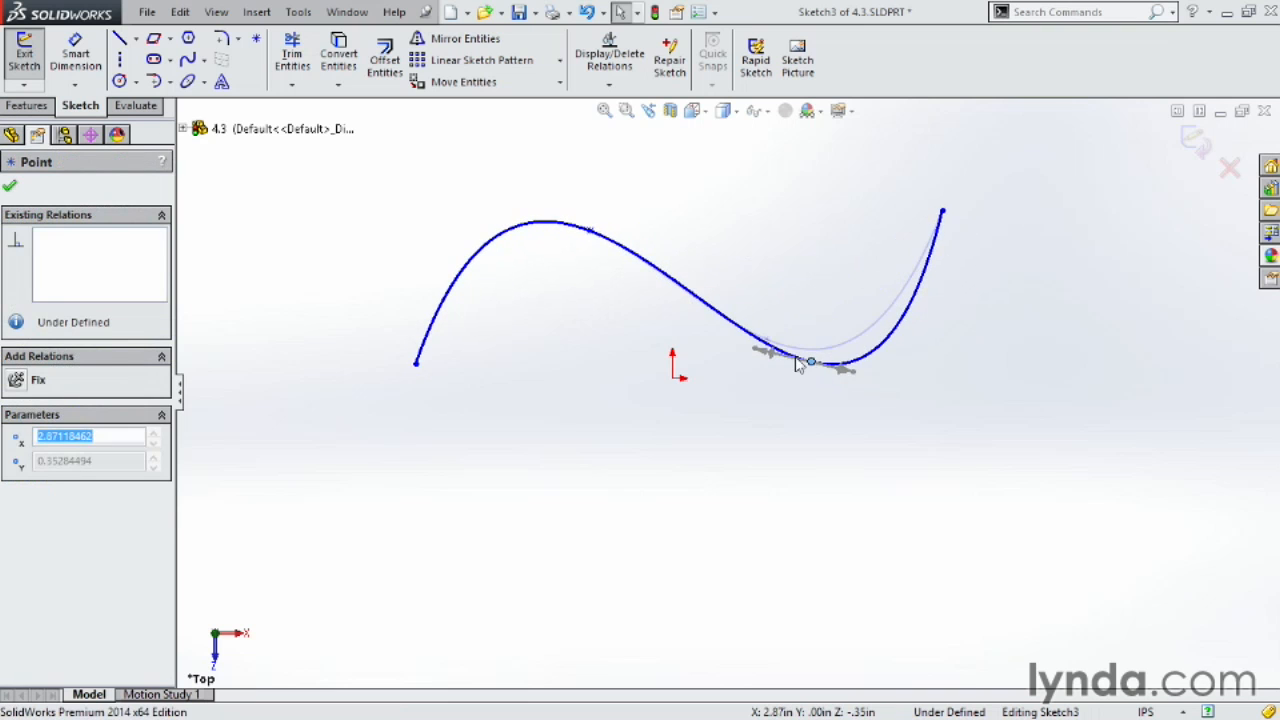
{"action": "mouse_move", "coordinate": [590, 232]}
{"action": "left_mouse_down"}
{"action": "mouse_move", "coordinate": [616, 178]}
{"action": "mouse_move", "coordinate": [585, 230]}
{"action": "mouse_move", "coordinate": [646, 266]}
{"action": "mouse_move", "coordinate": [598, 245]}
{"action": "left_mouse_up"}
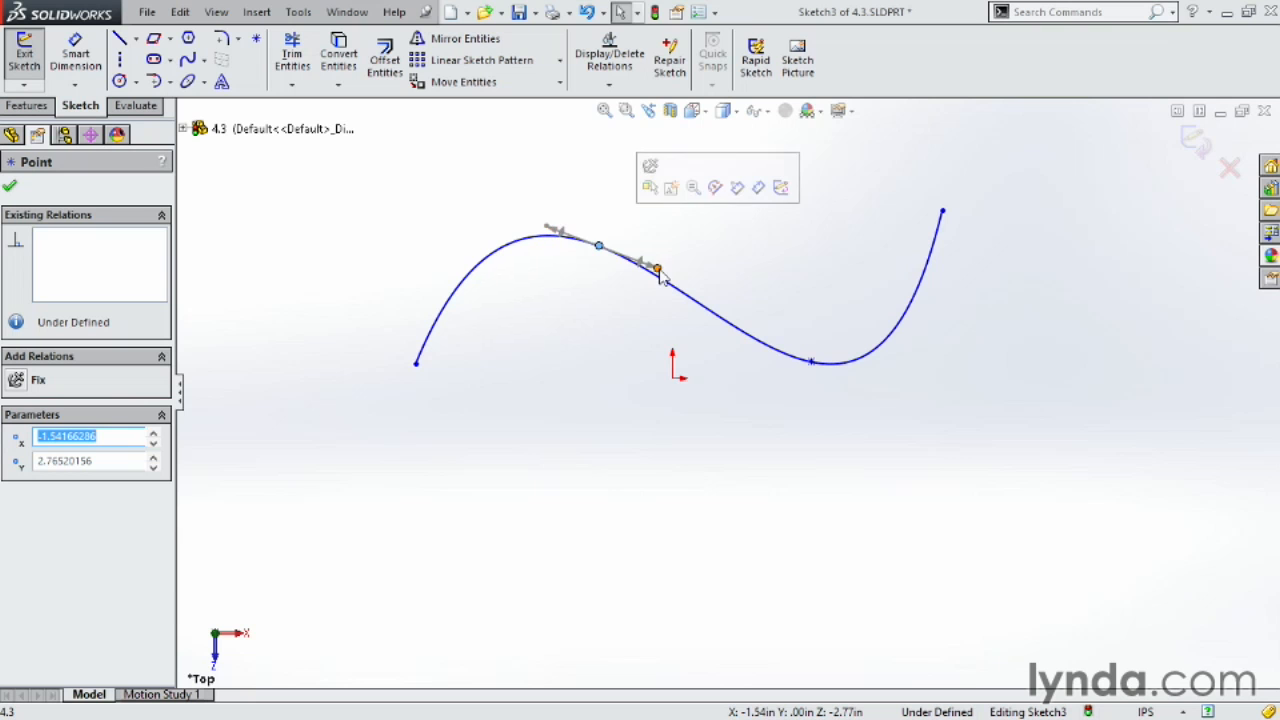
{"action": "scroll", "coordinate": [585, 275], "scroll_direction": "down", "scroll_amount": 1}
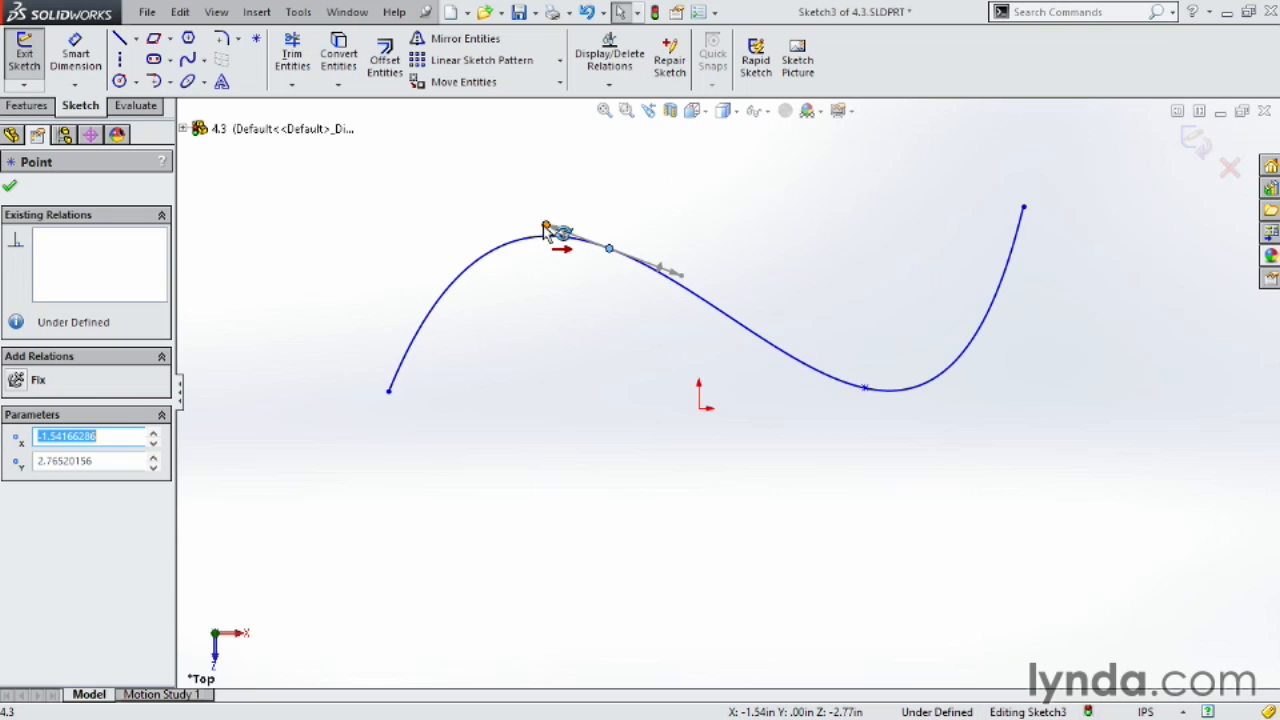
{"action": "left_click_drag", "start_coordinate": [545, 230], "coordinate": [445, 192]}
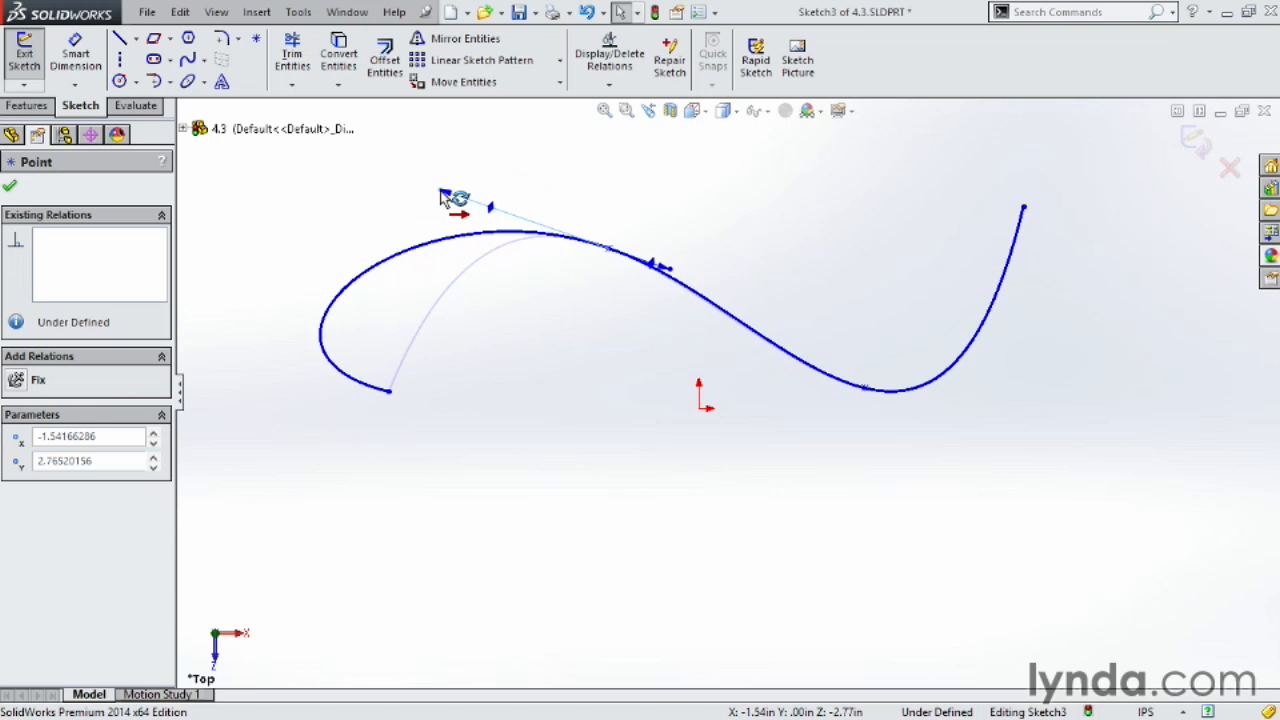
{"action": "left_click_drag", "start_coordinate": [670, 268], "coordinate": [706, 273]}
Lower the spline's second interior point, reshape its tangent handle, and swing the right endpoint's handle outward
{"action": "left_click_drag", "start_coordinate": [864, 389], "coordinate": [812, 458]}
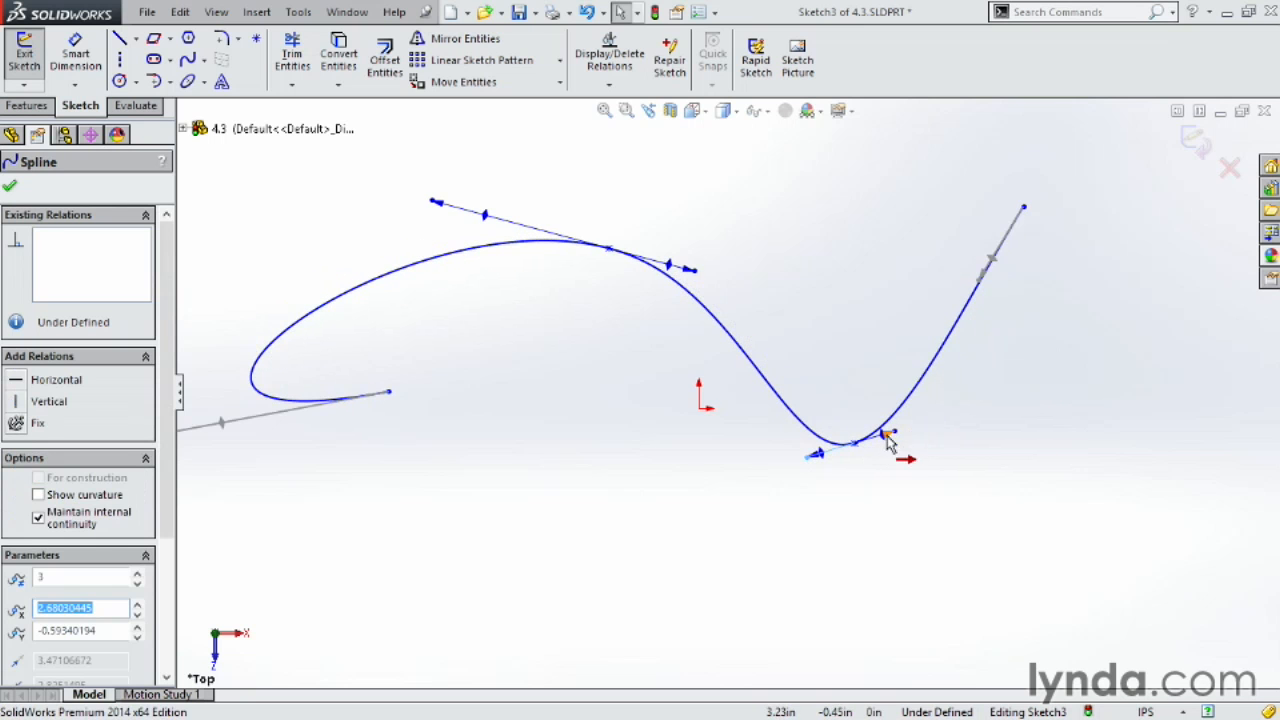
{"action": "left_click_drag", "start_coordinate": [903, 470], "coordinate": [906, 465]}
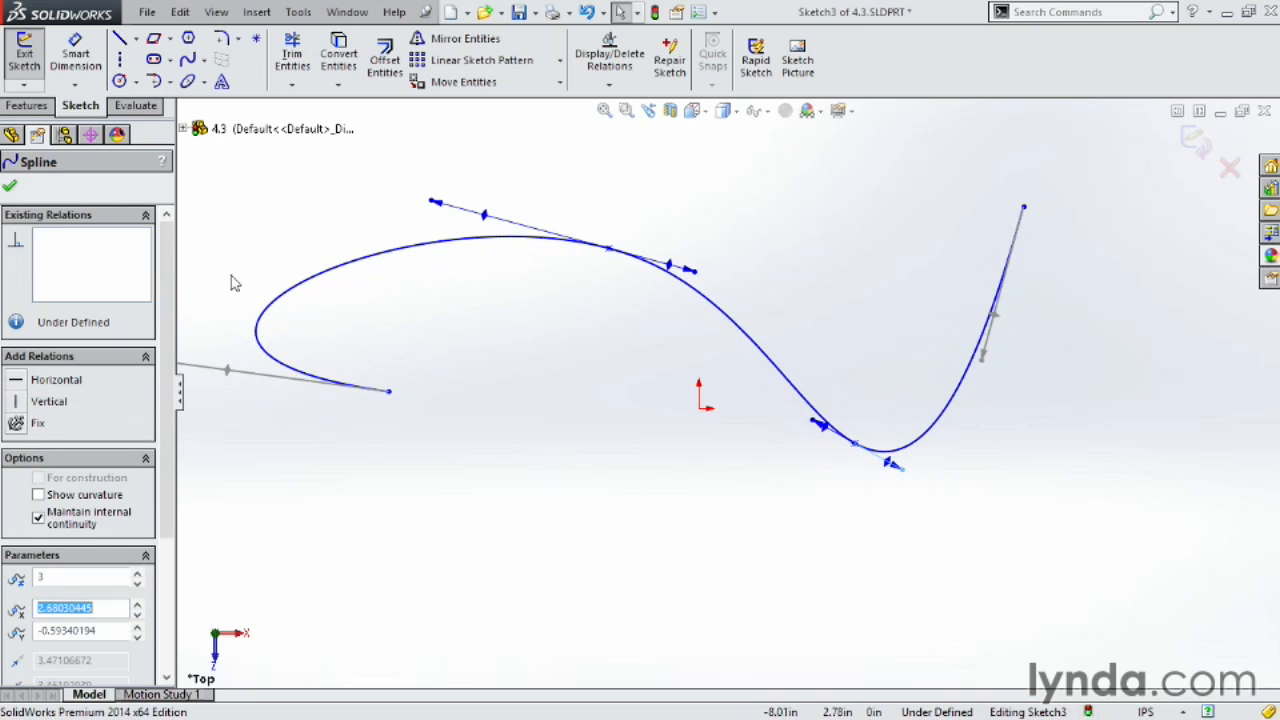
{"action": "left_click_drag", "start_coordinate": [985, 360], "coordinate": [1092, 382]}
{"action": "left_click_drag", "start_coordinate": [891, 465], "coordinate": [763, 412]}
Move the upper interior point to about (-1.68, 3.02) in and the left endpoint to about (-5.91, -0.33) in
{"action": "mouse_move", "coordinate": [609, 248]}
{"action": "left_mouse_down"}
{"action": "mouse_move", "coordinate": [706, 236]}
{"action": "mouse_move", "coordinate": [601, 234]}
{"action": "left_mouse_up"}
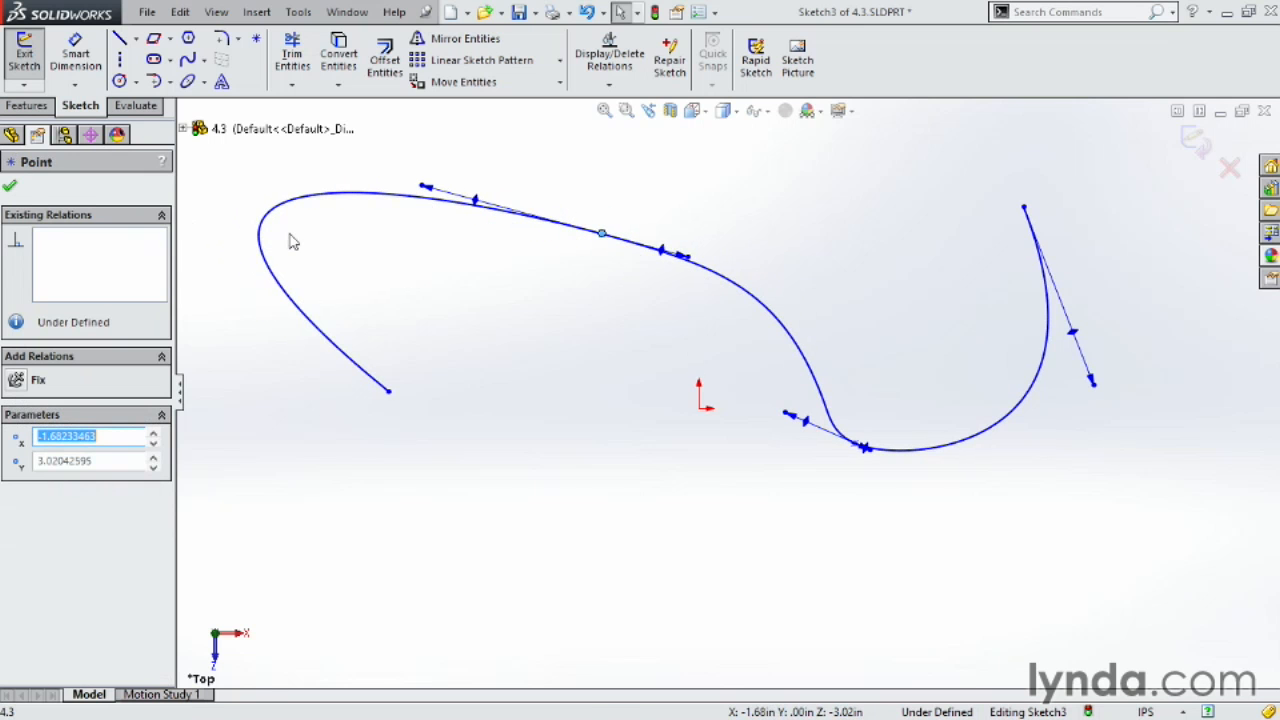
{"action": "left_click_drag", "start_coordinate": [388, 399], "coordinate": [354, 426]}
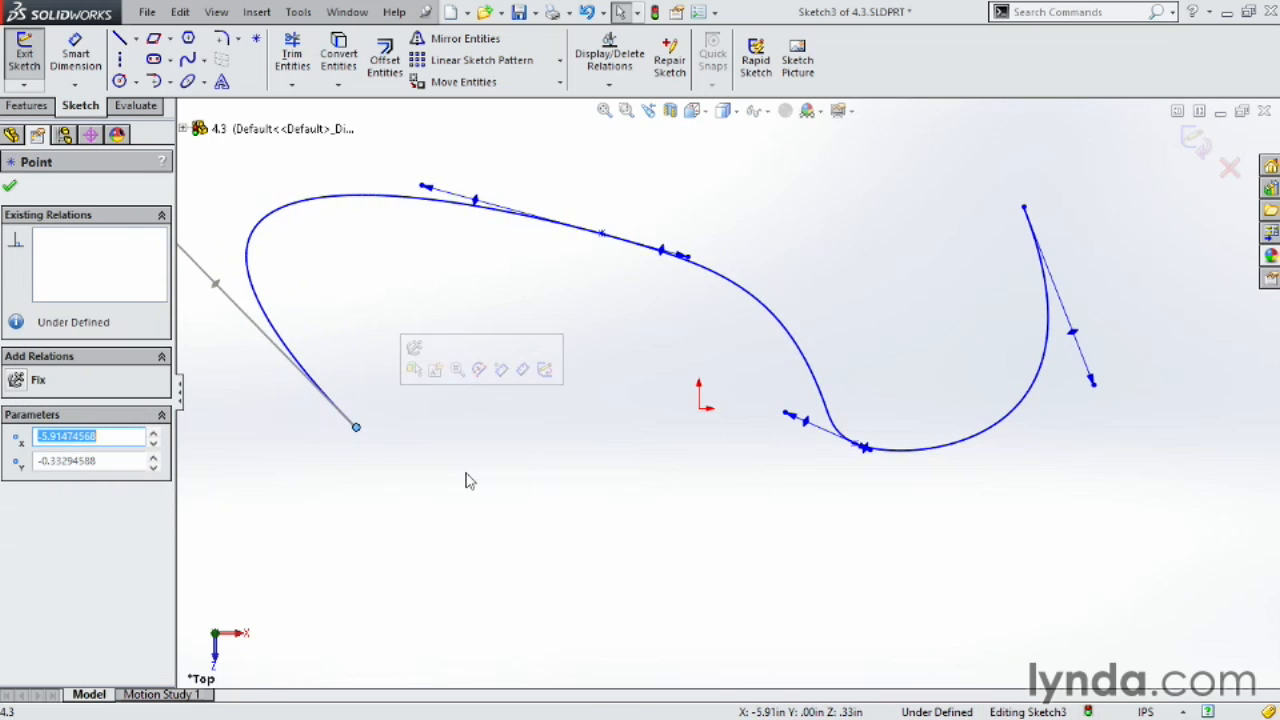
{"action": "scroll", "coordinate": [757, 477], "scroll_direction": "up", "scroll_amount": 5}
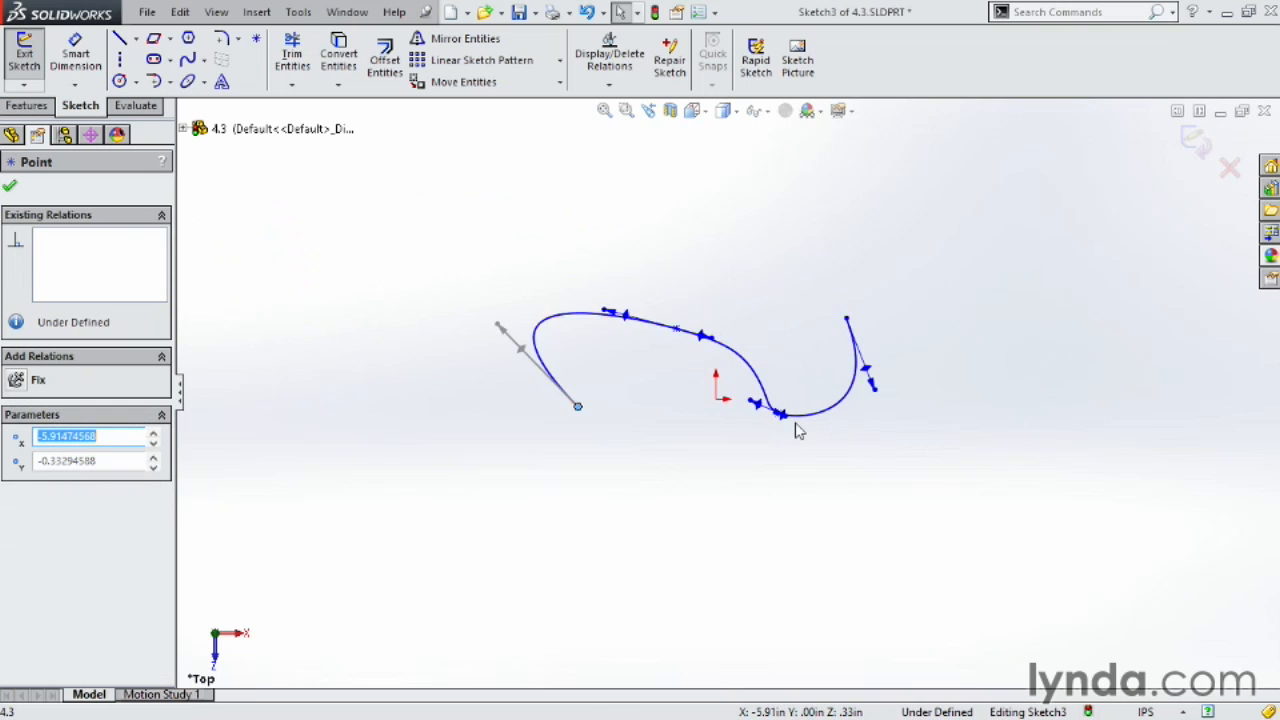
{"action": "scroll", "coordinate": [796, 428], "scroll_direction": "down", "scroll_amount": 3}
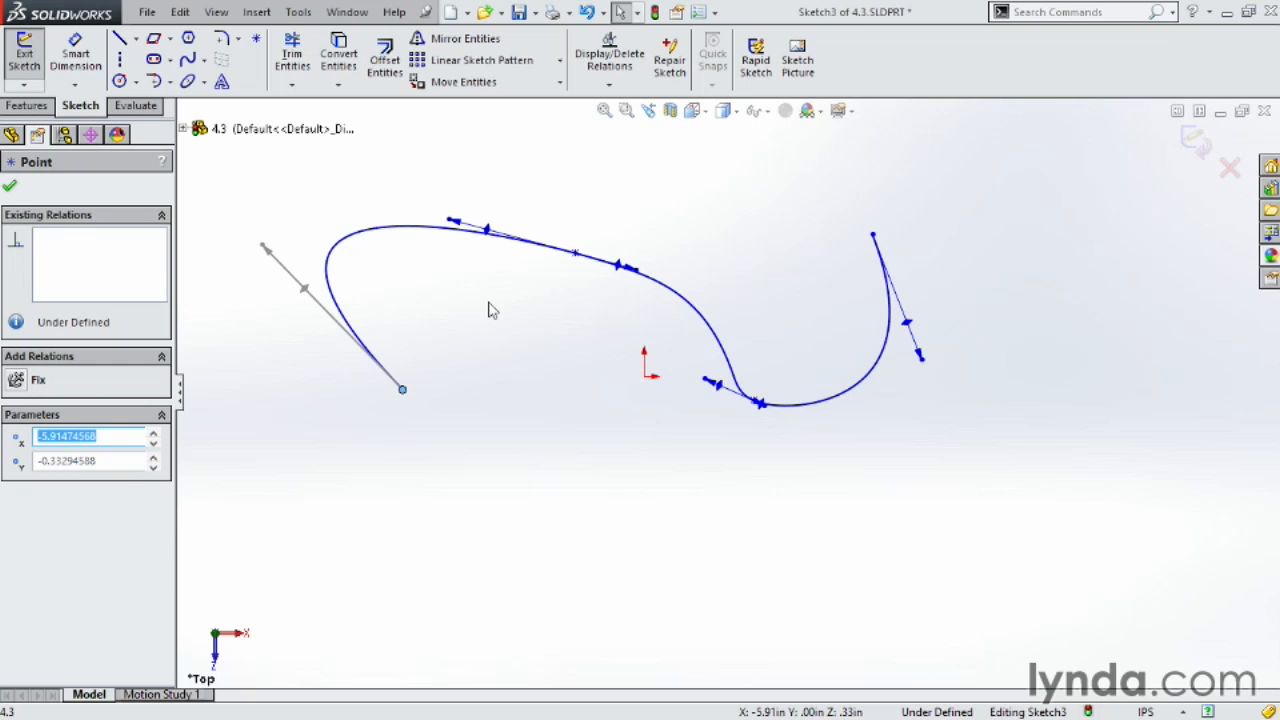
{"action": "left_click", "coordinate": [9, 185]}
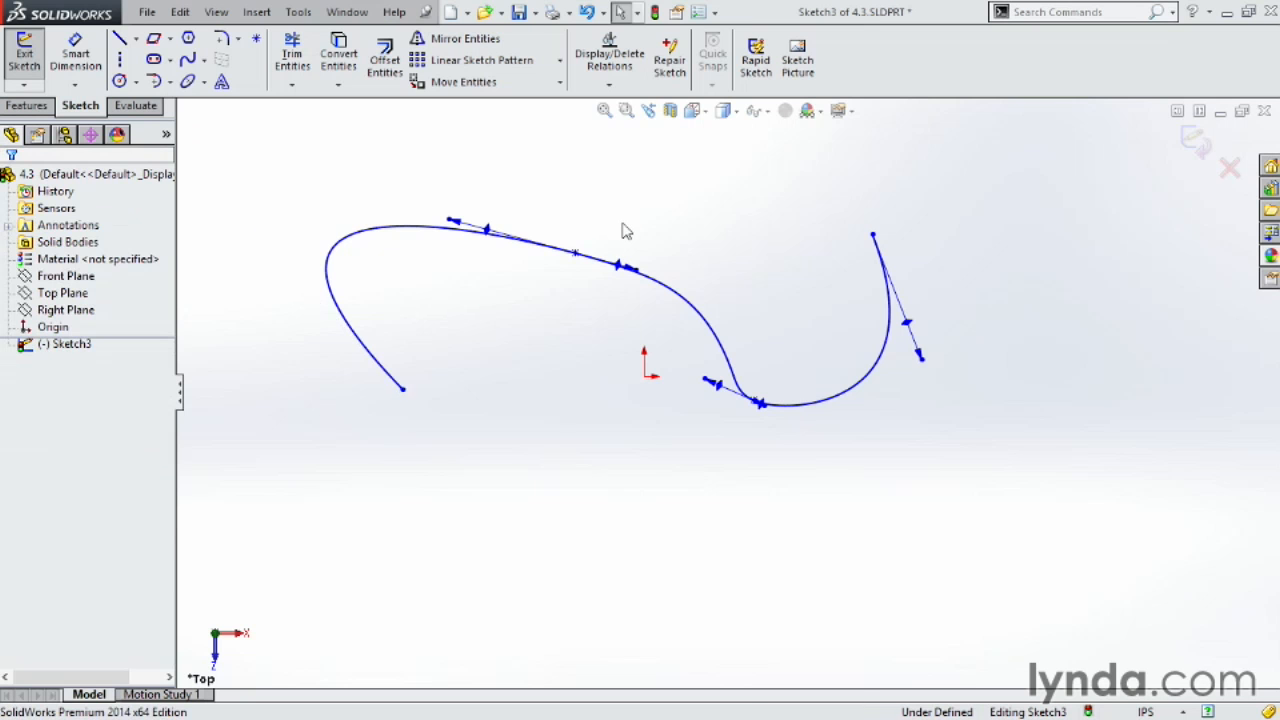
Try to insert an additional spline point on the curve
{"action": "right_click", "coordinate": [674, 302]}
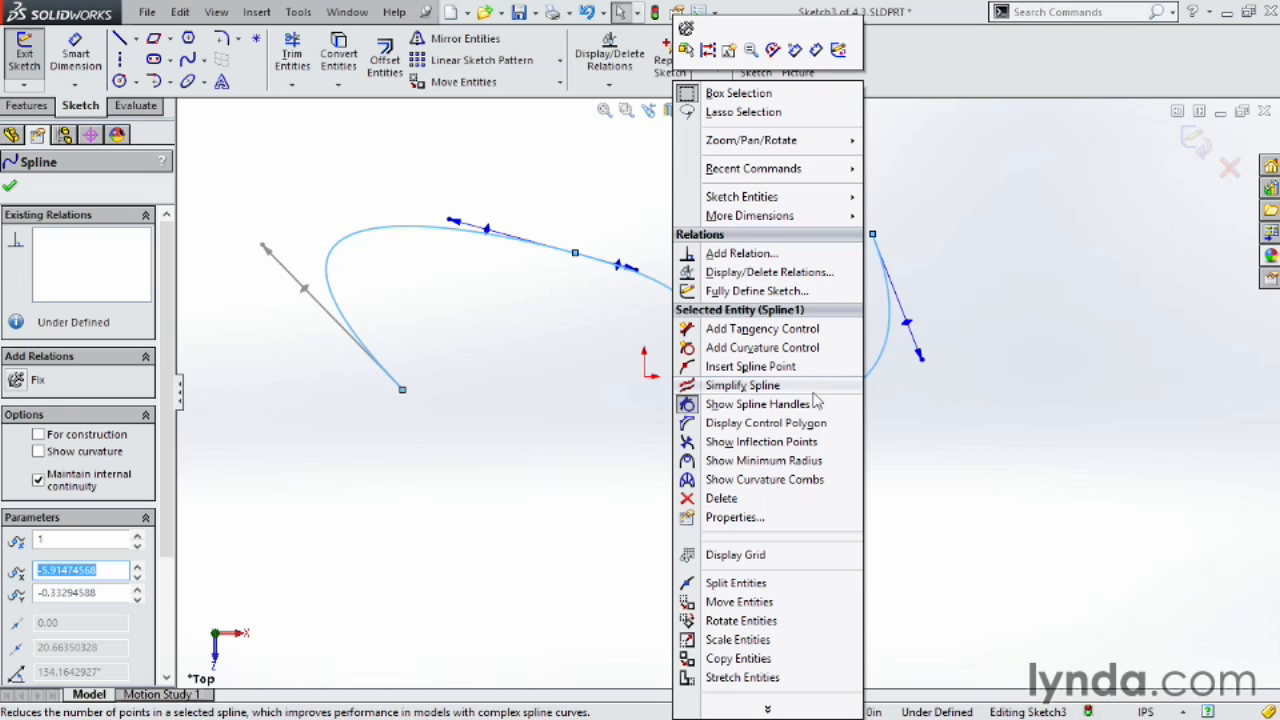
{"action": "left_click", "coordinate": [760, 368]}
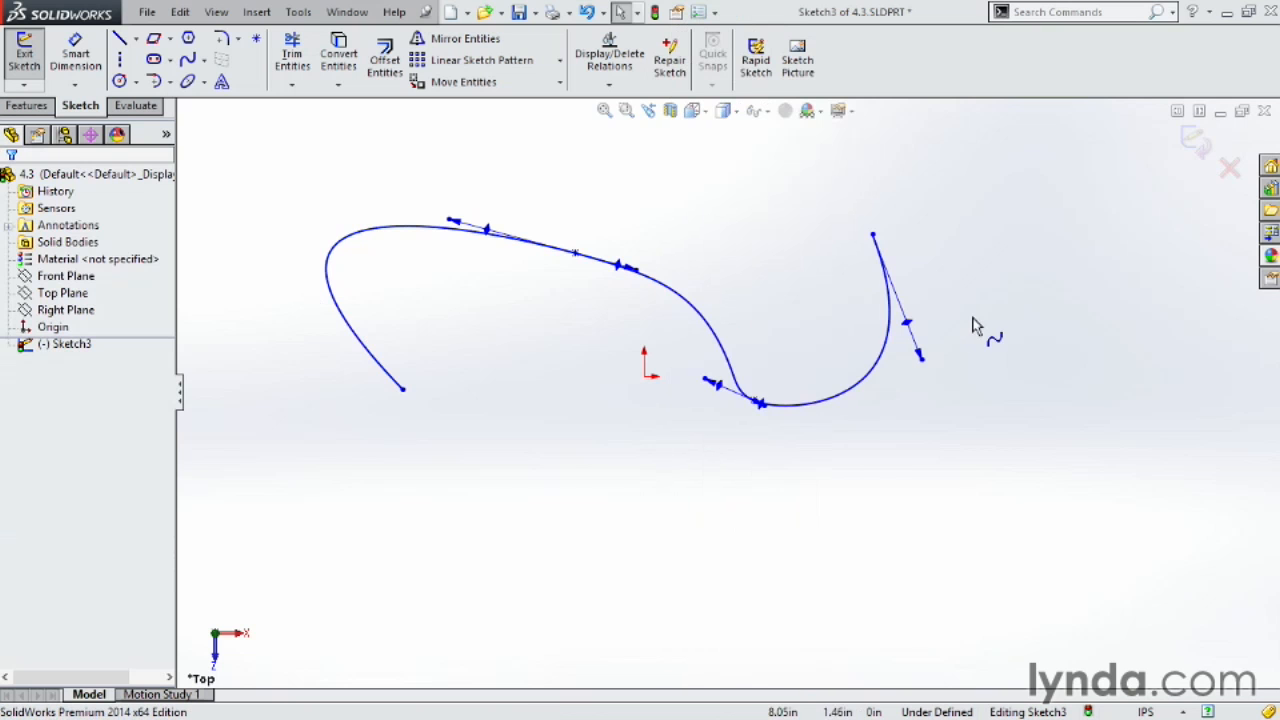
Show the spline's curvature combs with a scale of 21 and a density of 133
{"action": "left_click", "coordinate": [661, 298]}
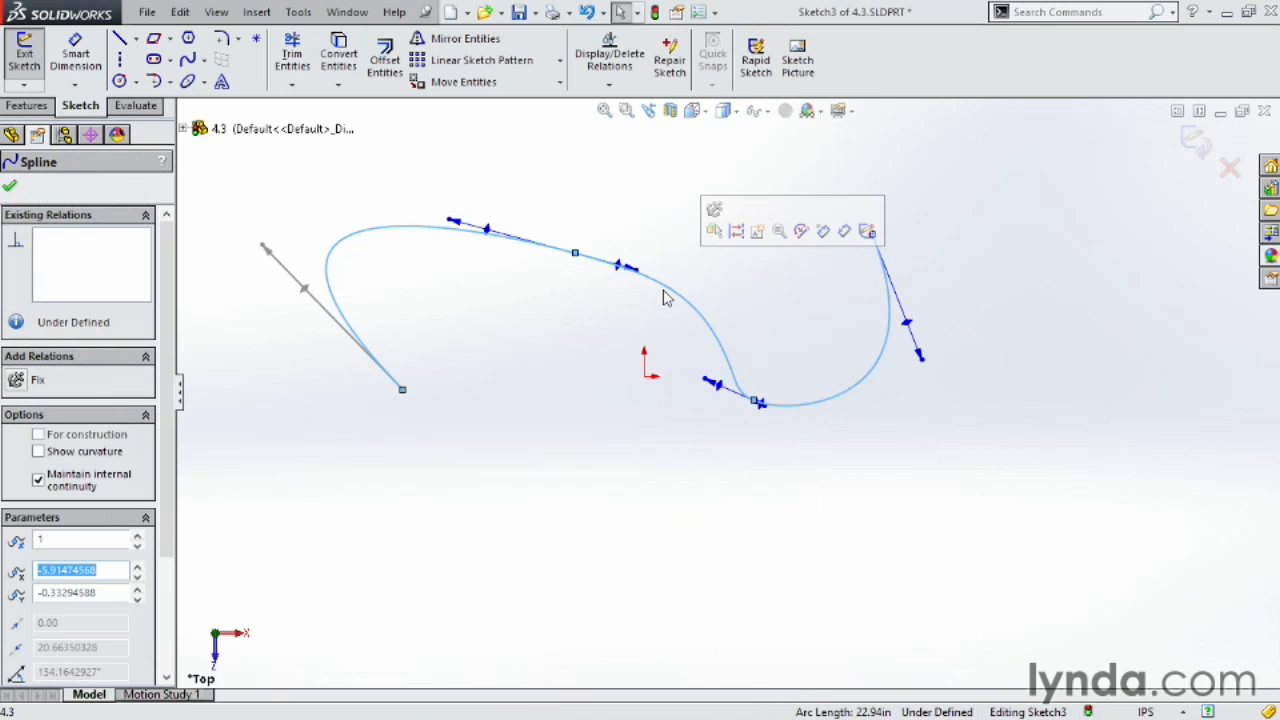
{"action": "left_click", "coordinate": [38, 453]}
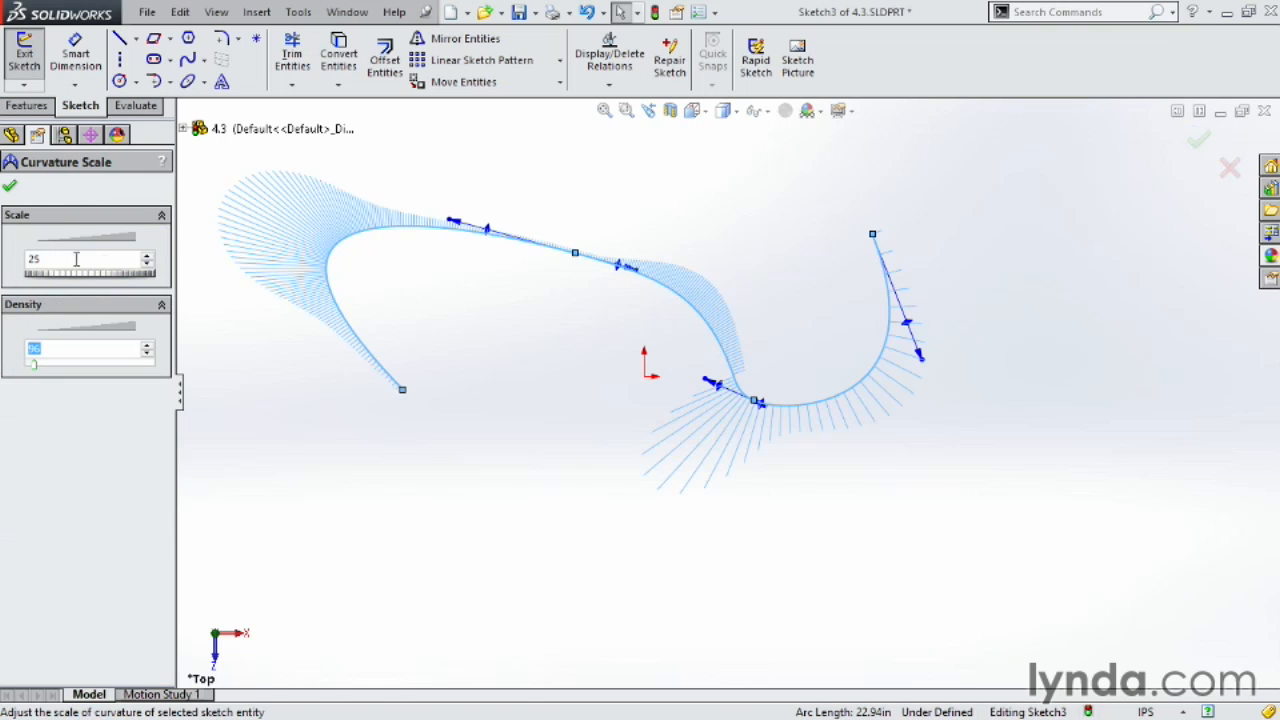
{"action": "left_click_drag", "start_coordinate": [91, 285], "coordinate": [85, 289]}
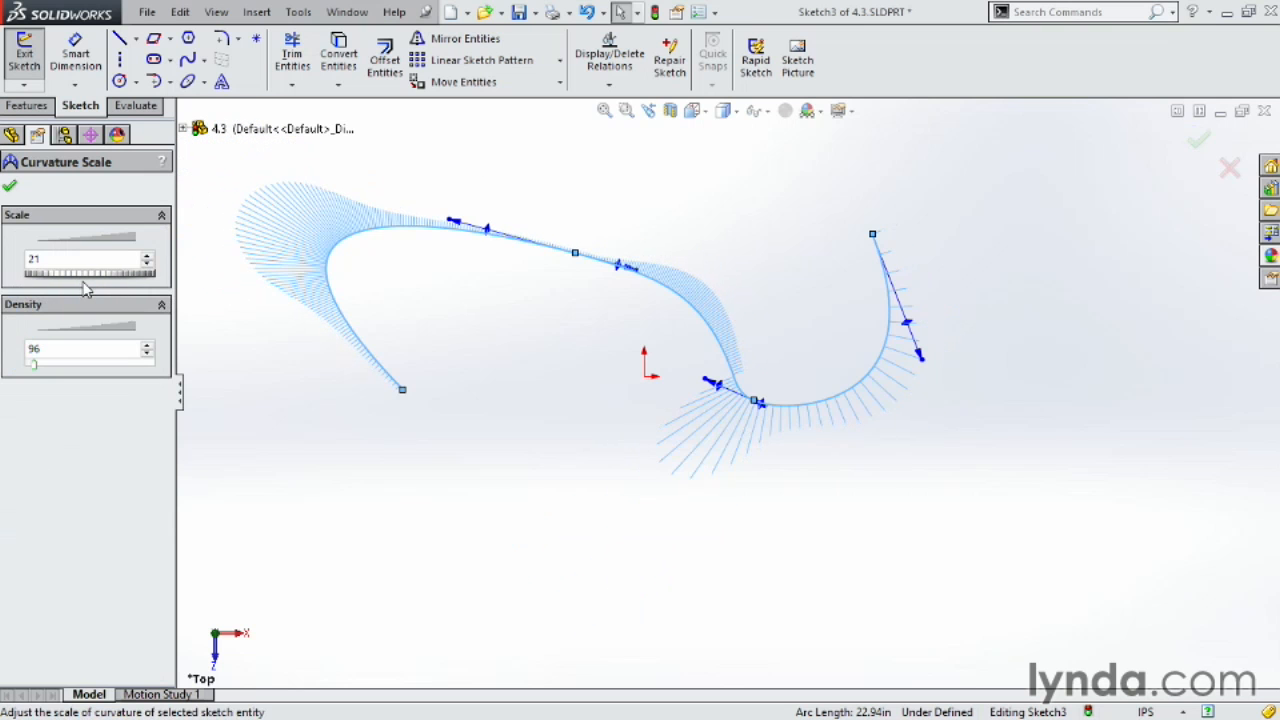
{"action": "mouse_move", "coordinate": [40, 372]}
{"action": "left_mouse_down"}
{"action": "mouse_move", "coordinate": [73, 374]}
{"action": "mouse_move", "coordinate": [47, 367]}
{"action": "left_mouse_up"}
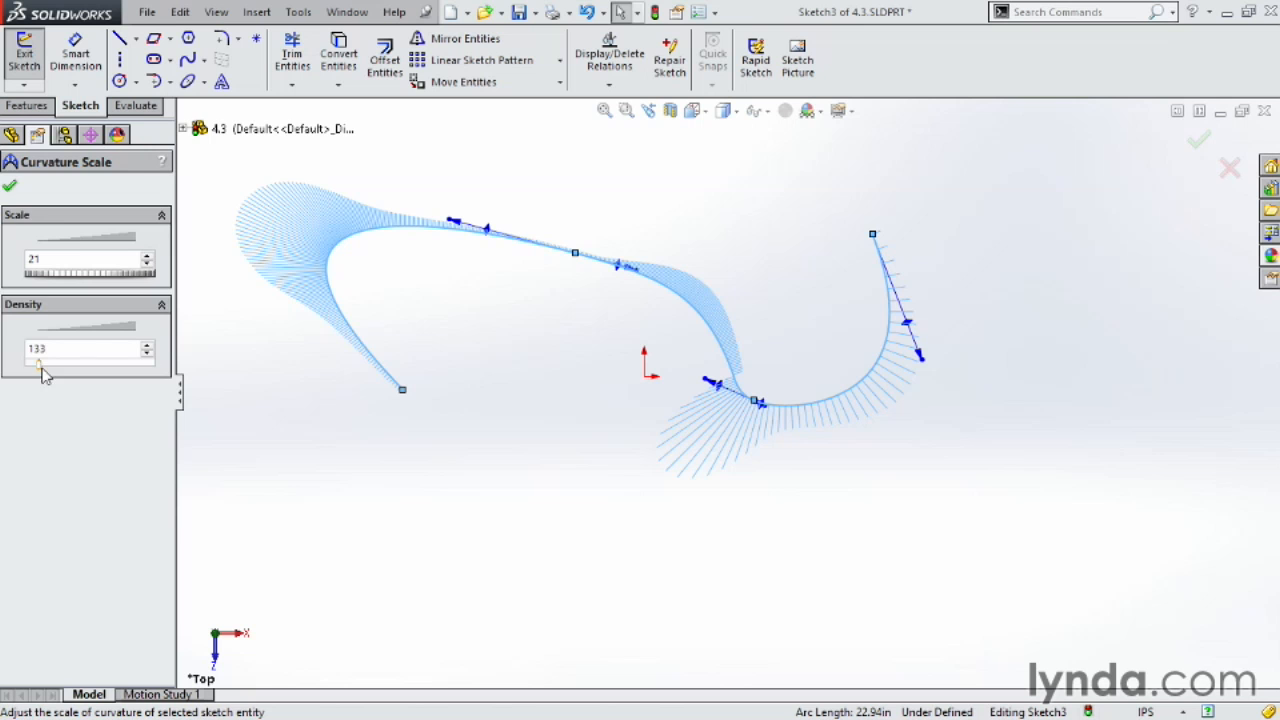
{"action": "left_click", "coordinate": [9, 186]}
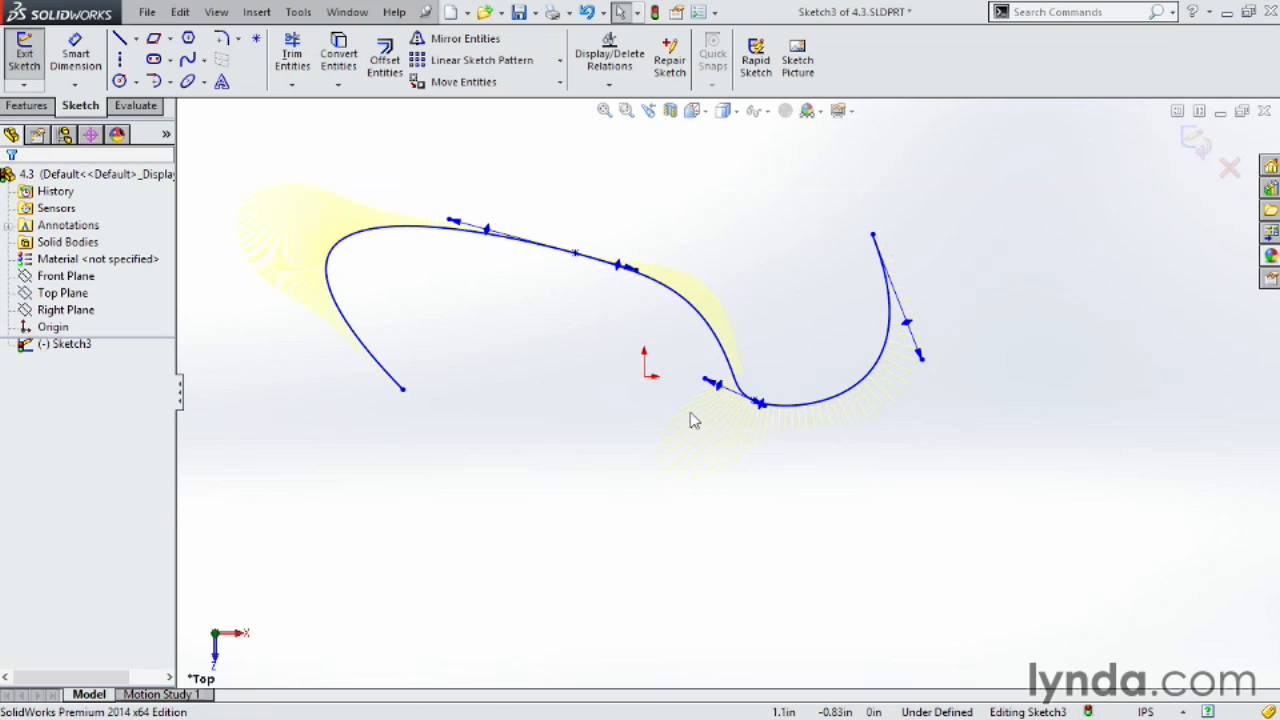
Delete the entire spline from the sketch
{"action": "left_click_drag", "start_coordinate": [706, 382], "coordinate": [714, 392]}
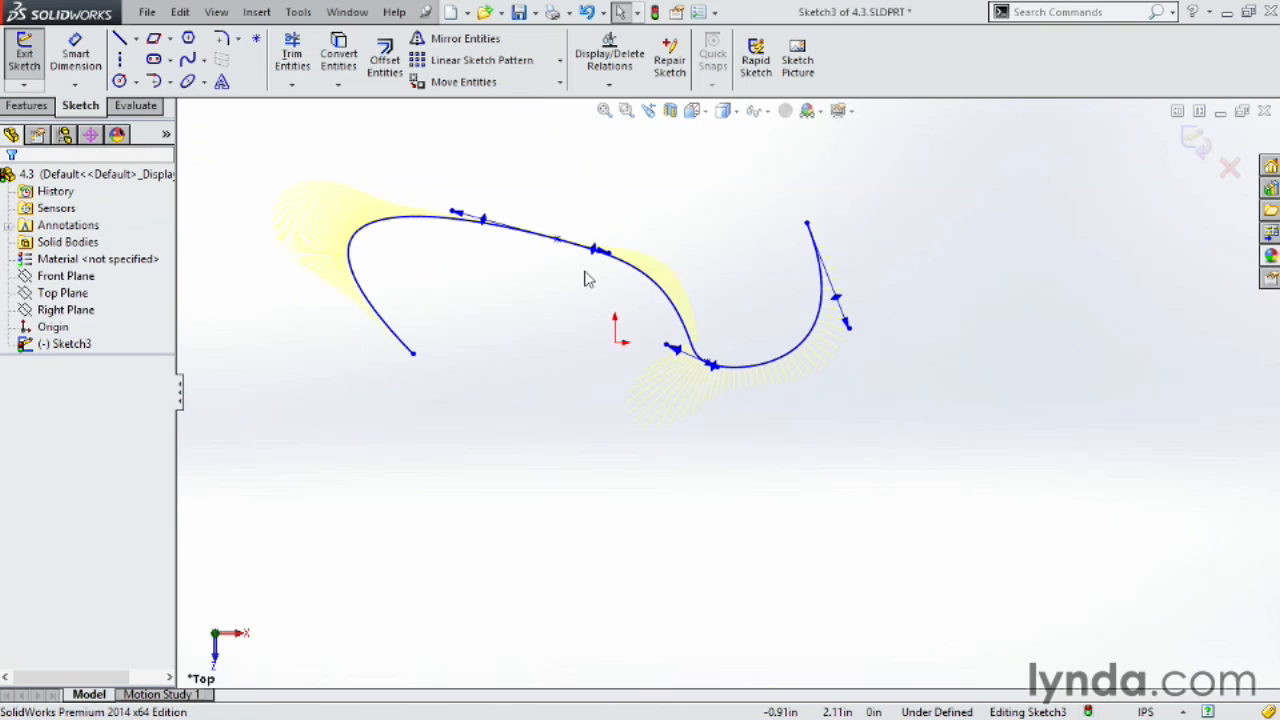
{"action": "mouse_move", "coordinate": [238, 157]}
{"action": "left_mouse_down"}
{"action": "mouse_move", "coordinate": [723, 366]}
{"action": "mouse_move", "coordinate": [951, 445]}
{"action": "mouse_move", "coordinate": [940, 454]}
{"action": "left_mouse_up"}
{"action": "key", "text": "Delete"}
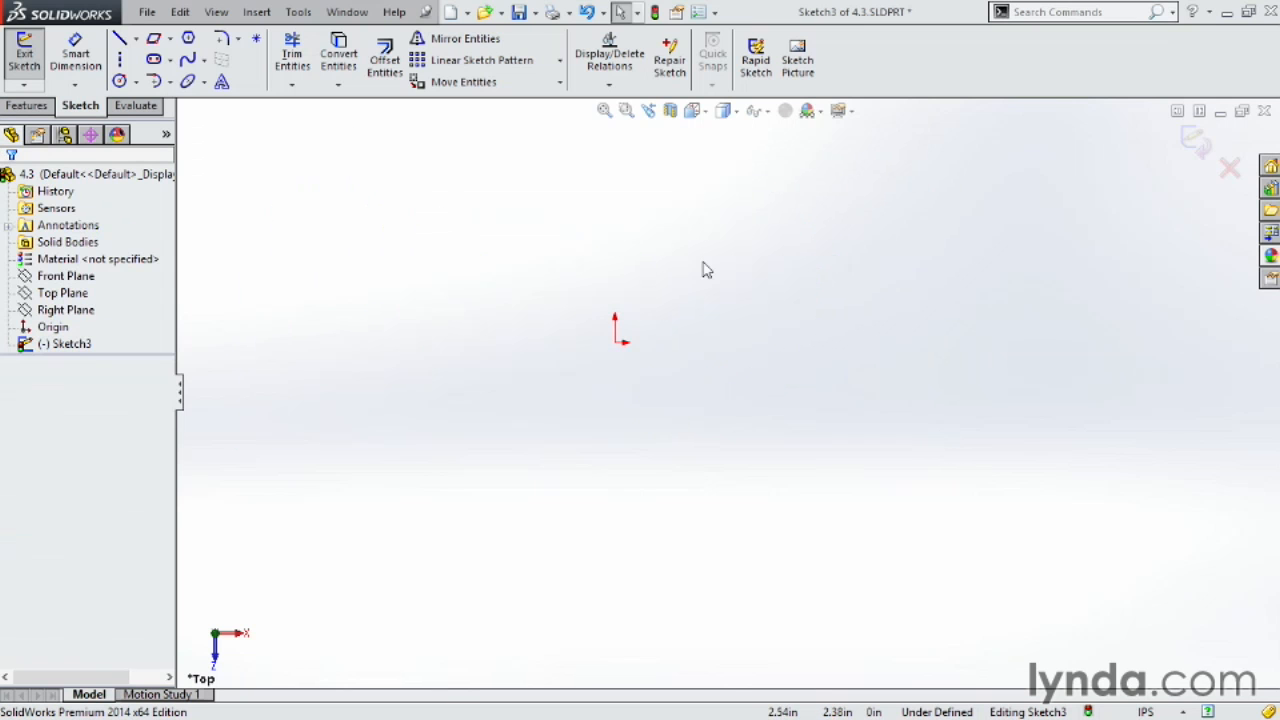
Draw a style spline with four zigzag control vertices, running from lower left of the origin to the upper right
{"action": "left_click", "coordinate": [204, 60]}
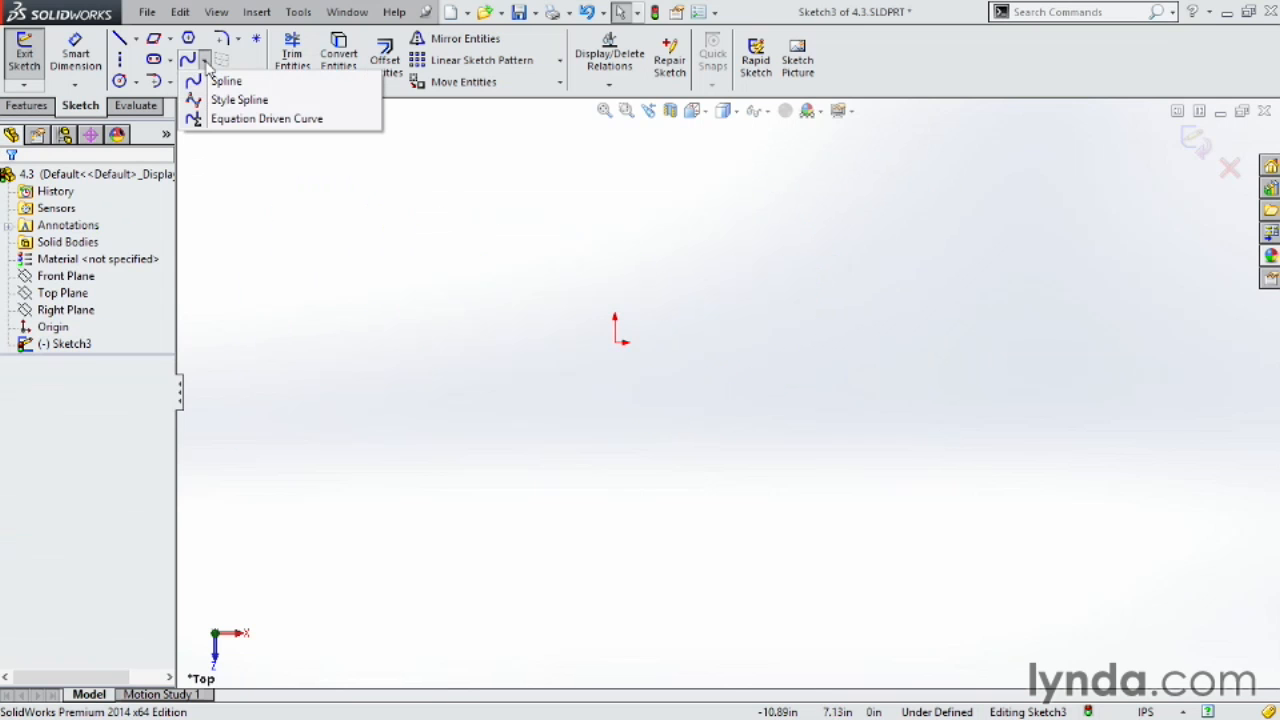
{"action": "left_click", "coordinate": [218, 104]}
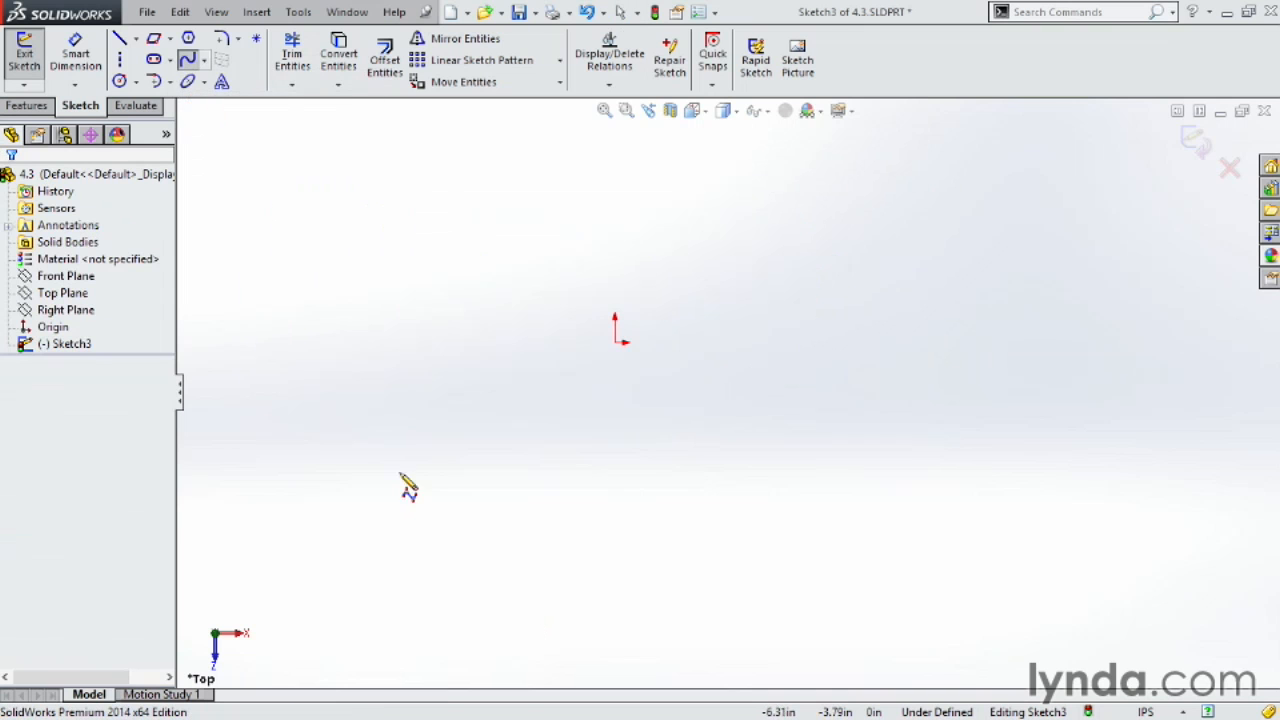
{"action": "left_click", "coordinate": [400, 428]}
{"action": "left_click", "coordinate": [575, 234]}
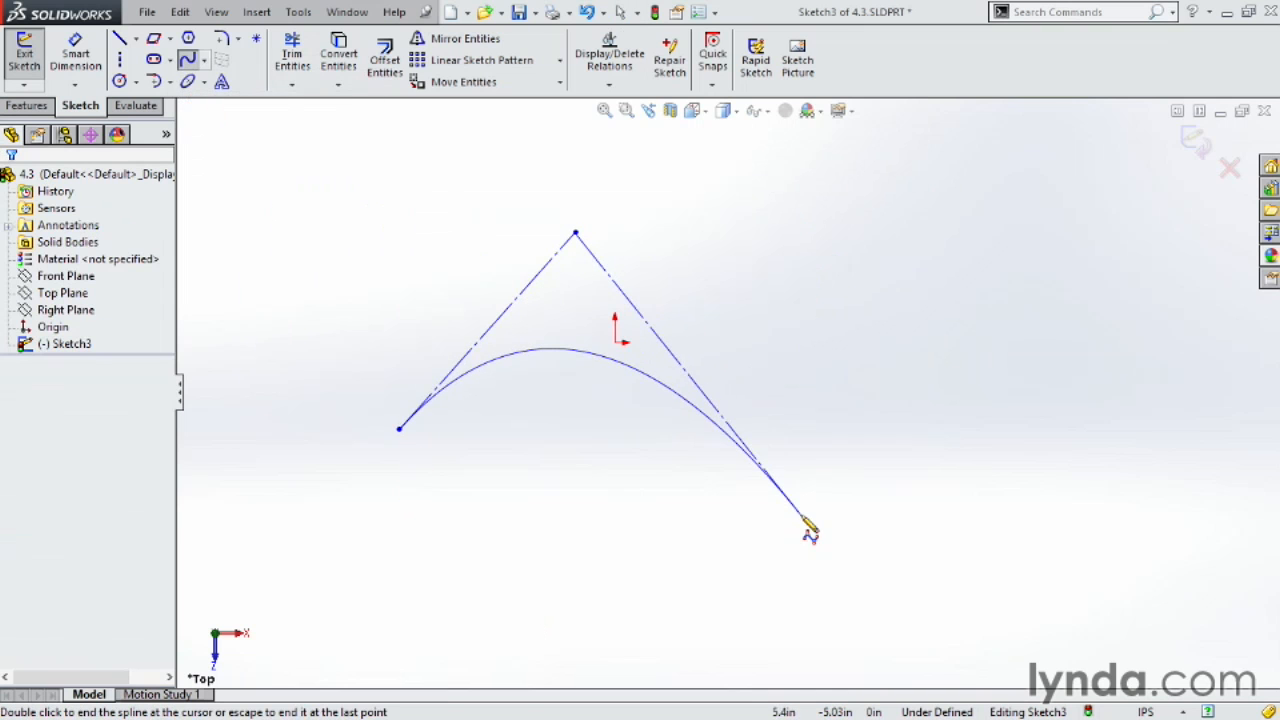
{"action": "left_click", "coordinate": [751, 504]}
{"action": "left_click", "coordinate": [984, 279]}
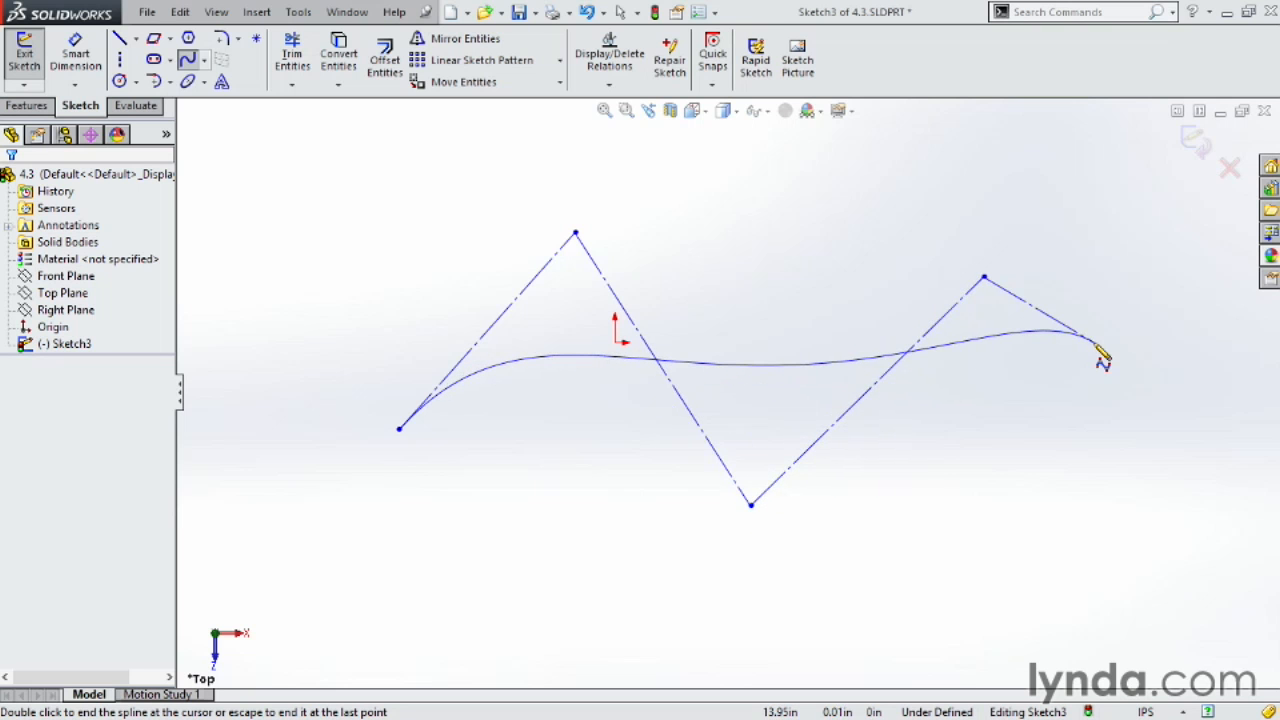
{"action": "key", "text": "Escape"}
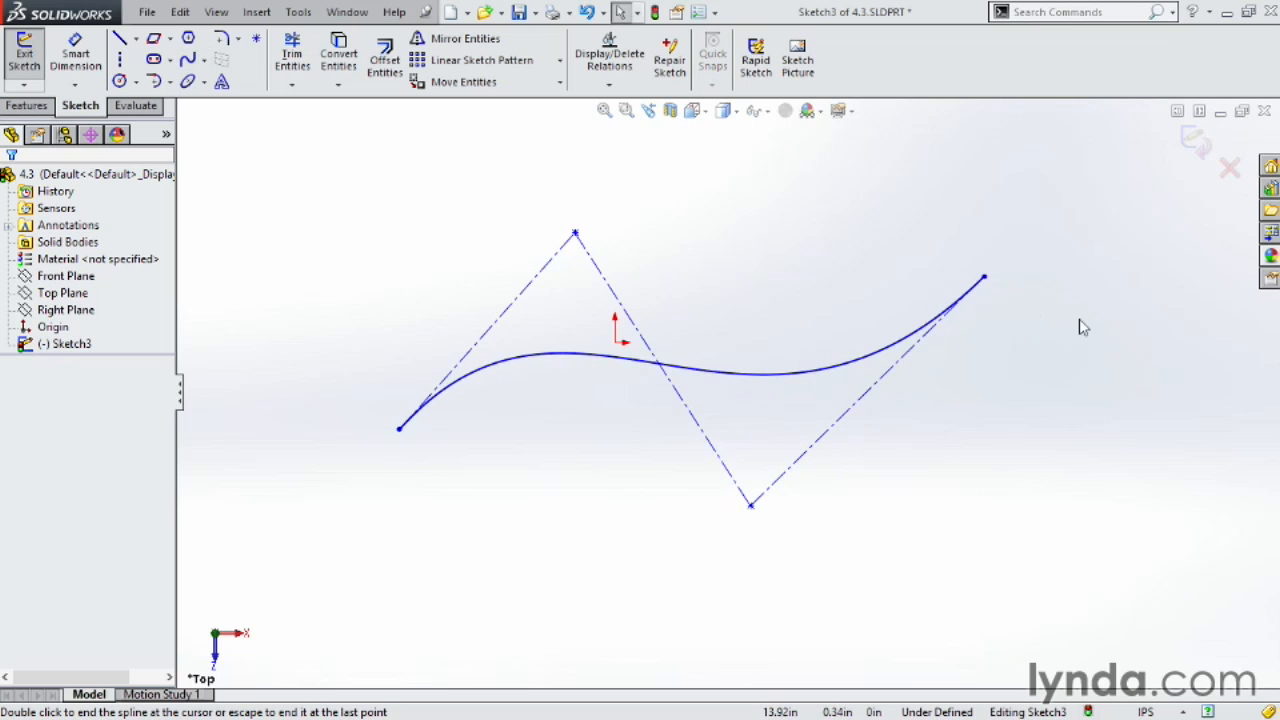
Reshape the style spline by moving its lower control vertex down and right and its upper one to about (-5.46, 4.59) in
{"action": "left_click_drag", "start_coordinate": [751, 505], "coordinate": [857, 571]}
{"action": "left_click_drag", "start_coordinate": [576, 234], "coordinate": [430, 188]}
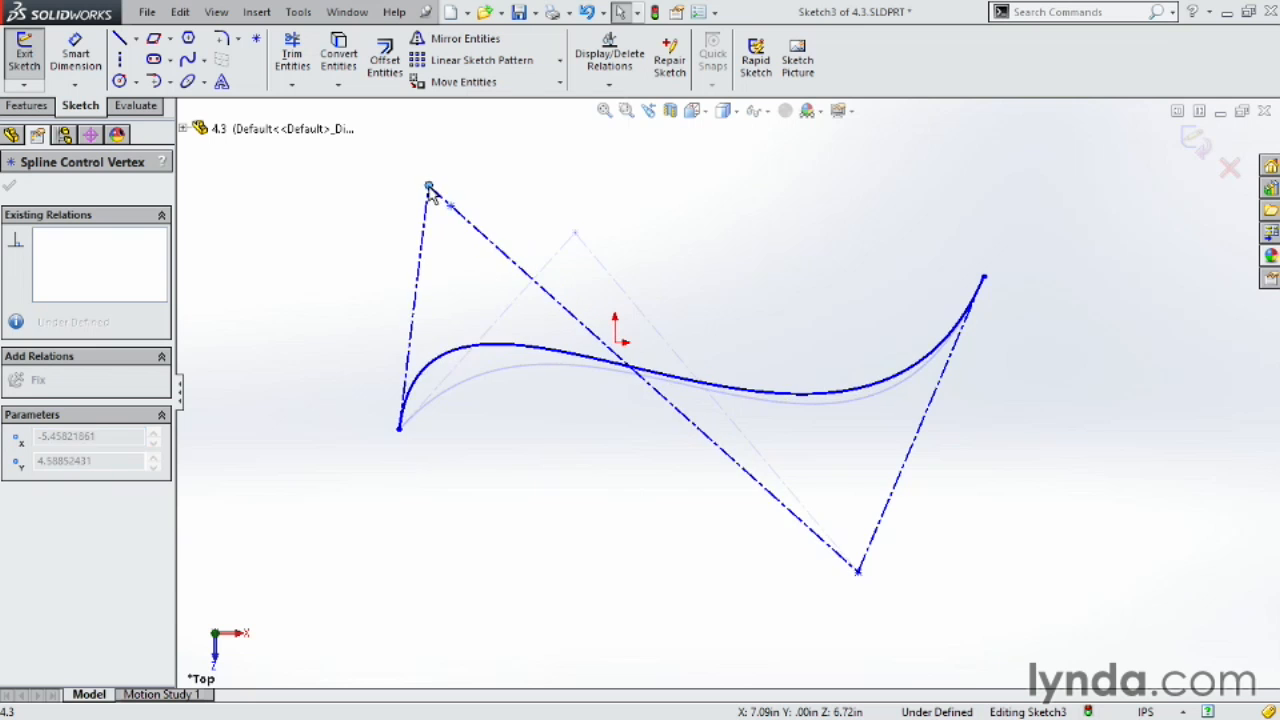
Reshape the style spline by moving its start point to about (-7.42, -5.81) in and its end point to about (10.62, 1.94) in
{"action": "left_click_drag", "start_coordinate": [399, 429], "coordinate": [362, 540]}
{"action": "left_click_drag", "start_coordinate": [484, 237], "coordinate": [541, 289]}
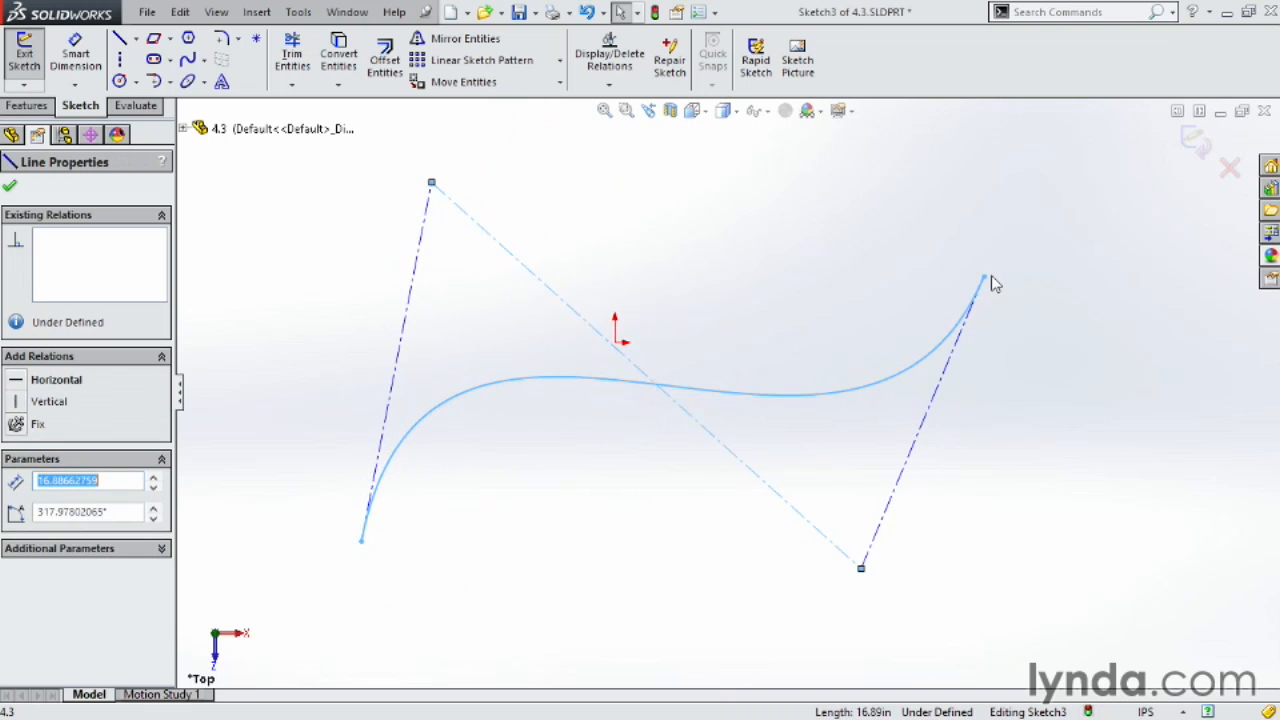
{"action": "mouse_move", "coordinate": [985, 278]}
{"action": "left_mouse_down"}
{"action": "mouse_move", "coordinate": [1100, 409]}
{"action": "mouse_move", "coordinate": [980, 276]}
{"action": "left_mouse_up"}
{"action": "left_click", "coordinate": [1062, 389]}
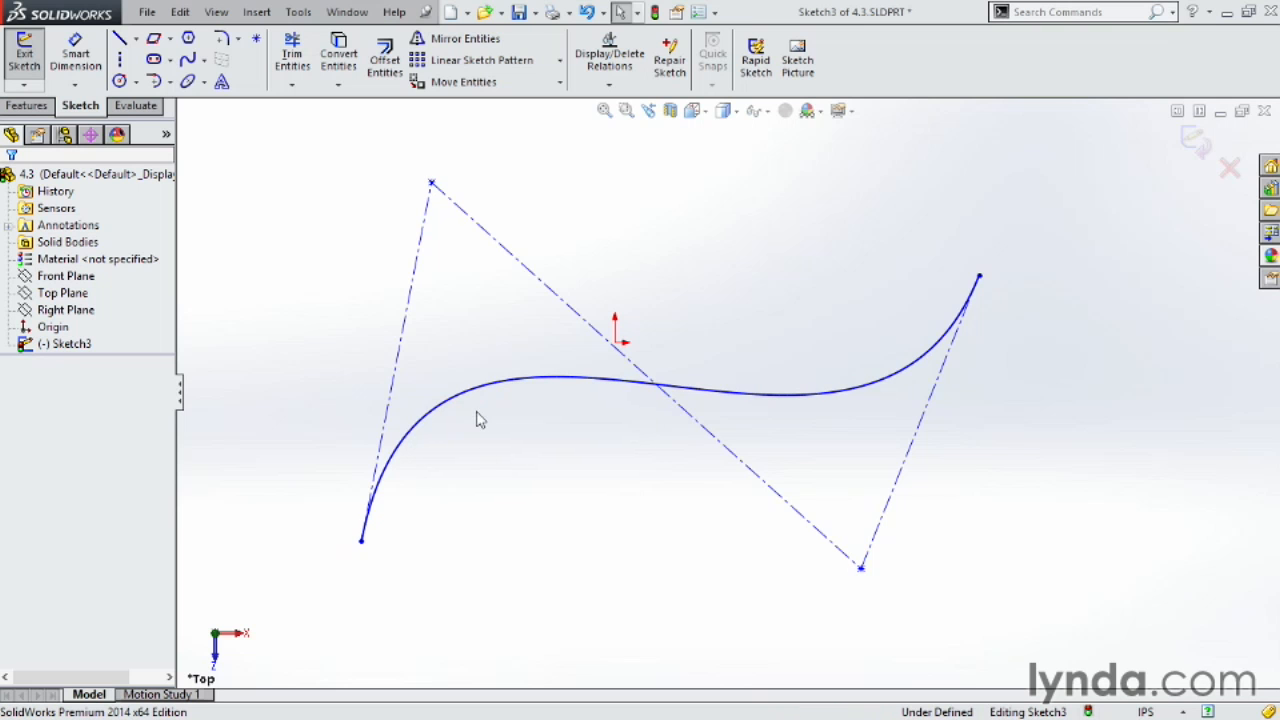
Try to dimension the style spline's curve with Smart Dimension
{"action": "left_click", "coordinate": [75, 52]}
{"action": "left_click", "coordinate": [513, 382]}
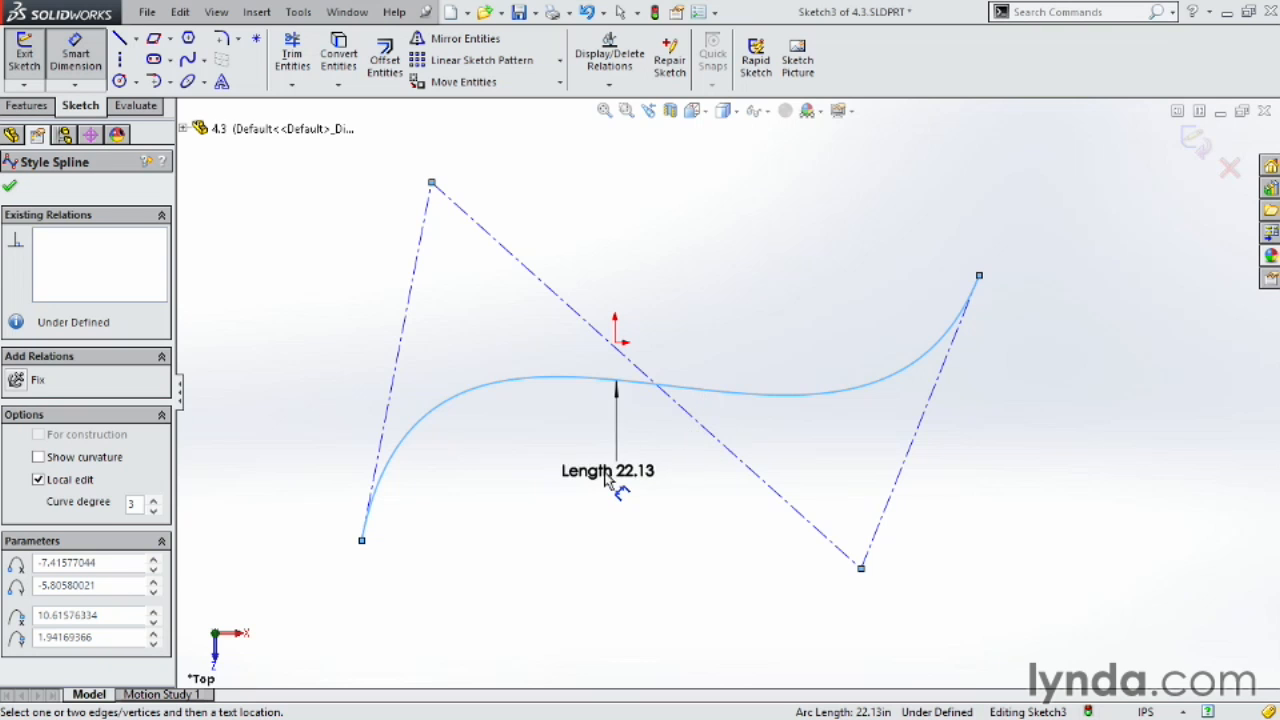
{"action": "key", "text": "Escape"}
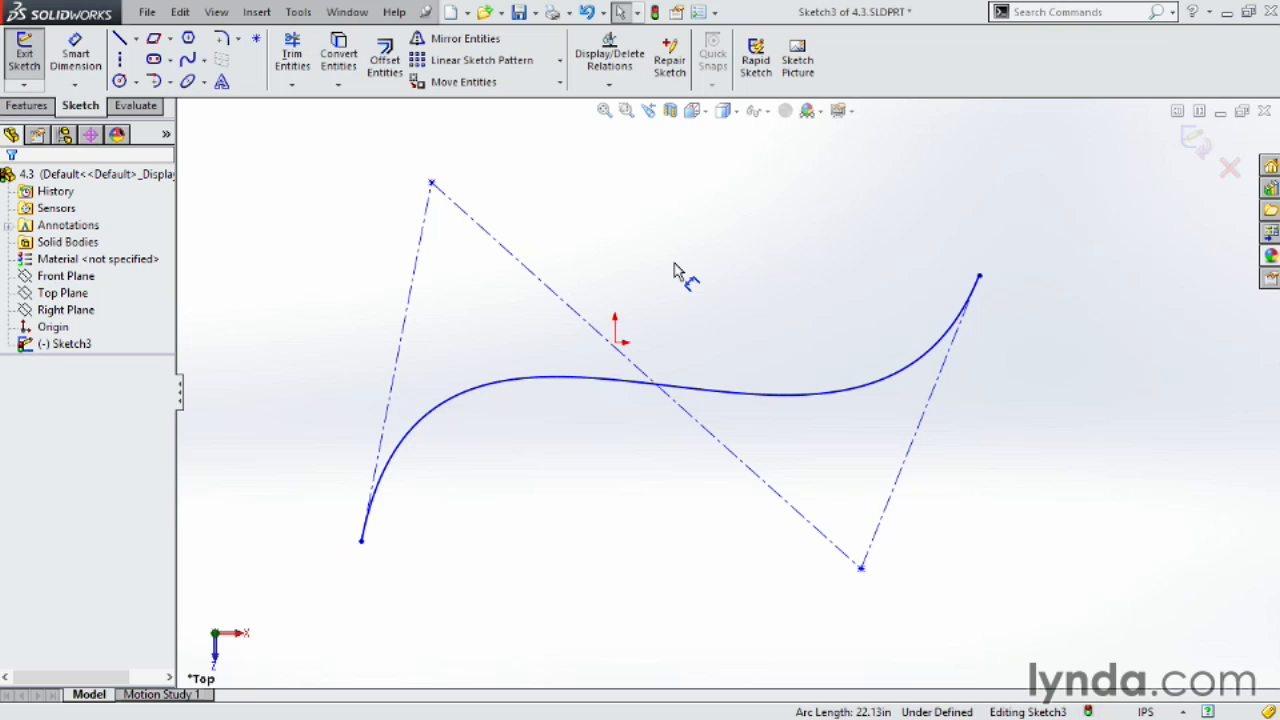
Exit the style spline sketch and start a new sketch on the Top Plane
{"action": "left_click", "coordinate": [1195, 140]}
{"action": "left_click", "coordinate": [78, 345]}
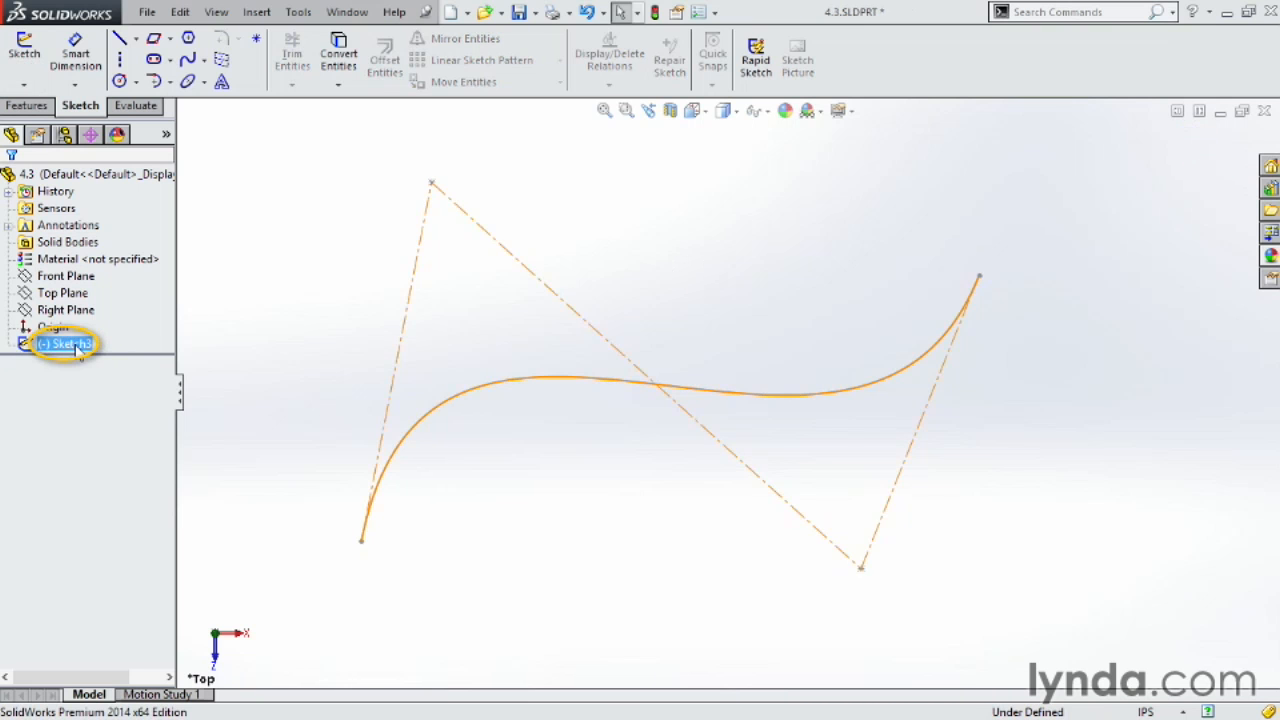
{"action": "left_click", "coordinate": [198, 290]}
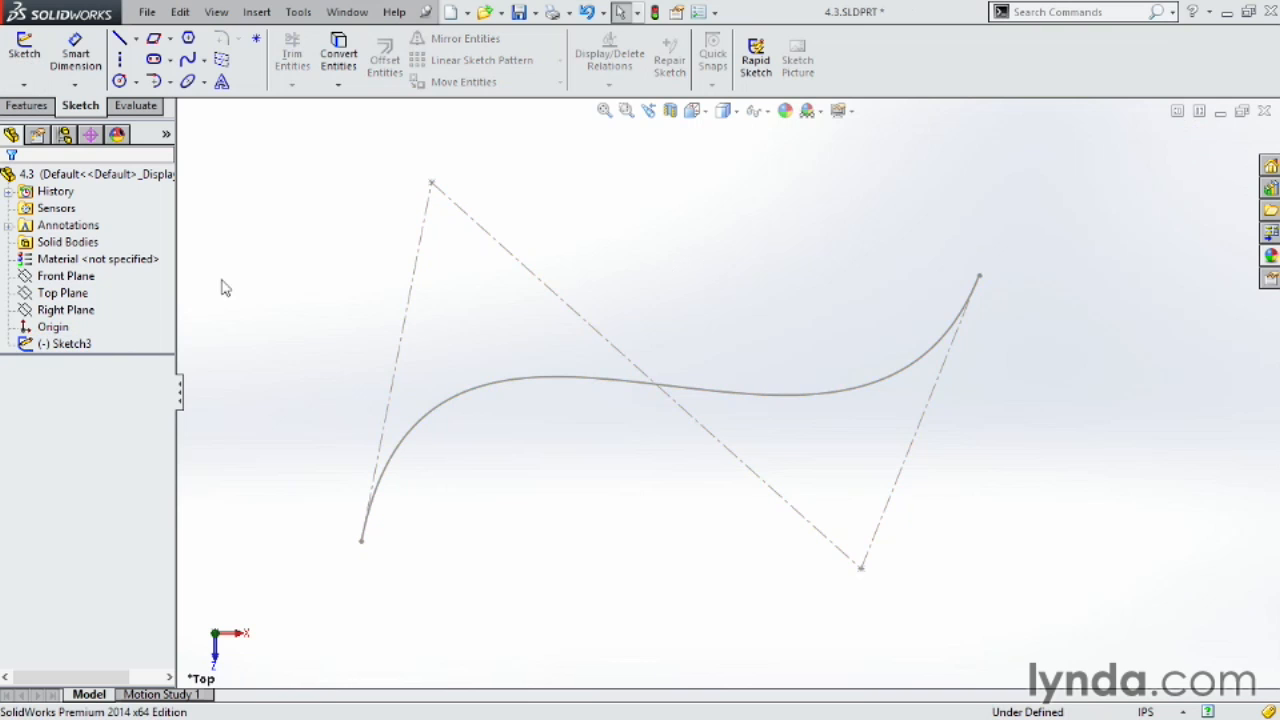
{"action": "left_click", "coordinate": [32, 294]}
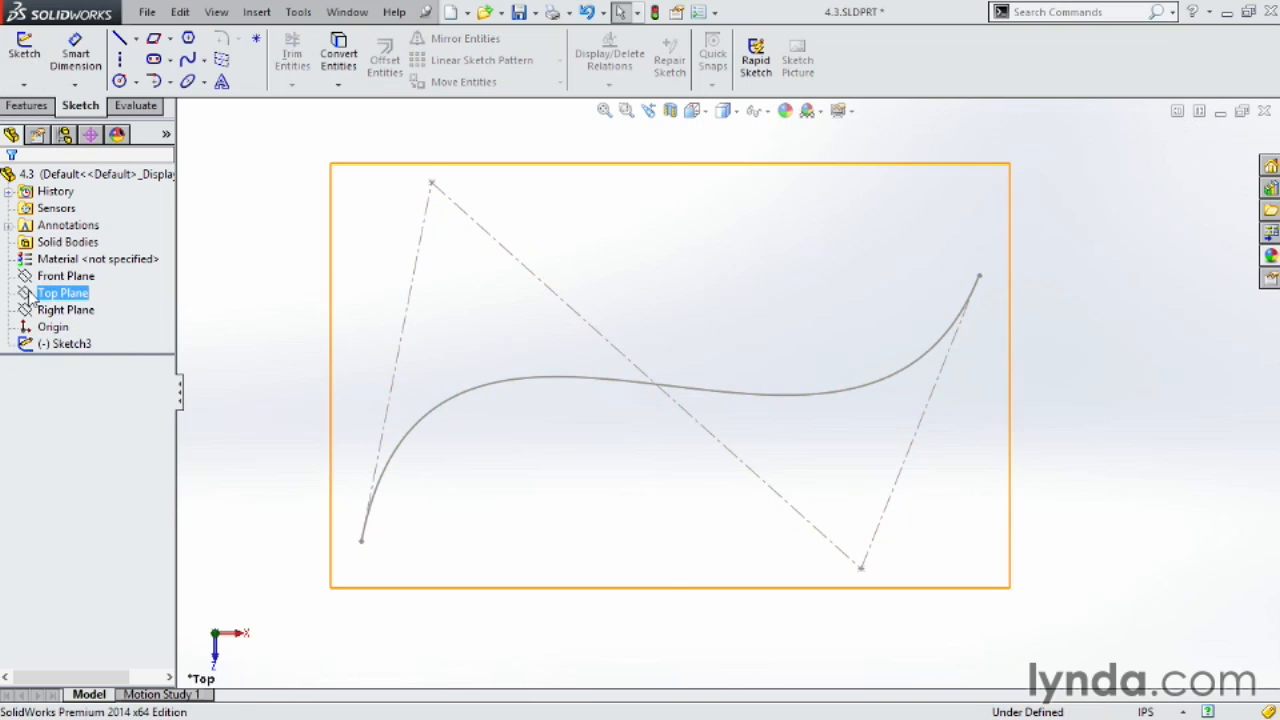
{"action": "left_click", "coordinate": [32, 294]}
{"action": "left_click", "coordinate": [41, 265]}
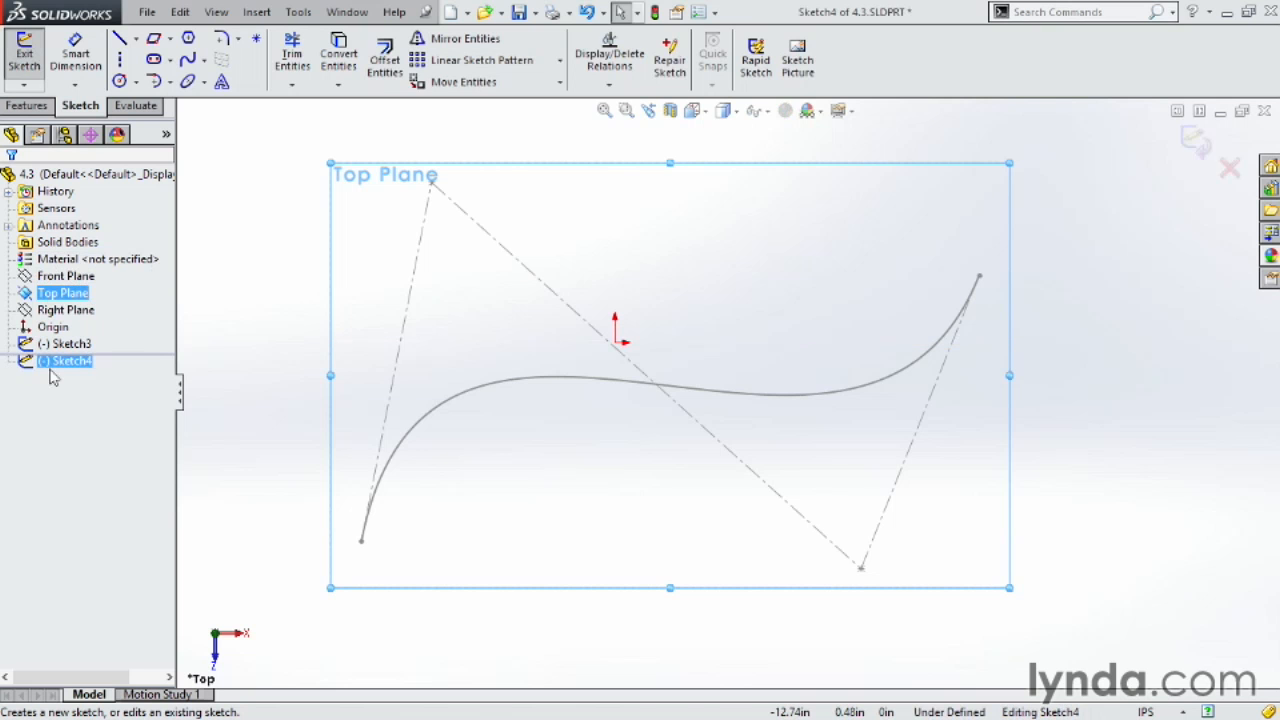
{"action": "left_click", "coordinate": [205, 344]}
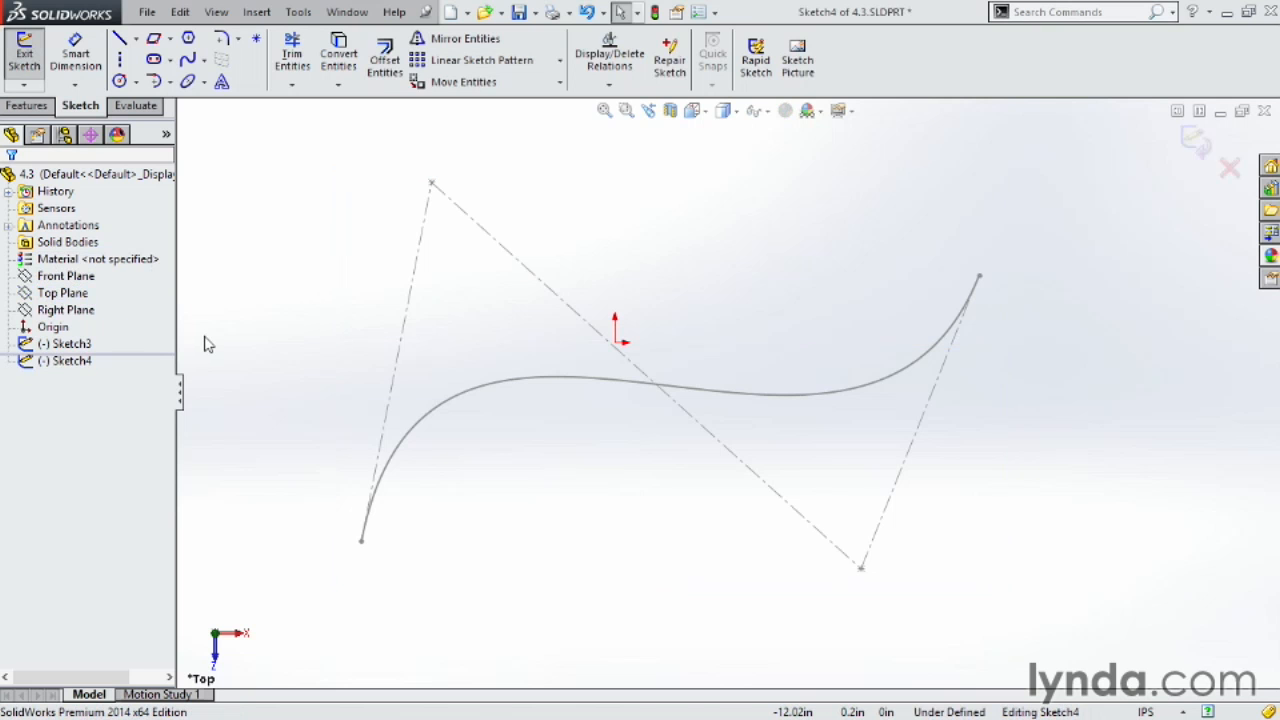
Draw a 3 Point Arc of about 6.74 in radius along the style spline, starting at its lower-left endpoint and ending on the curve
{"action": "left_click", "coordinate": [170, 81]}
{"action": "left_click", "coordinate": [190, 141]}
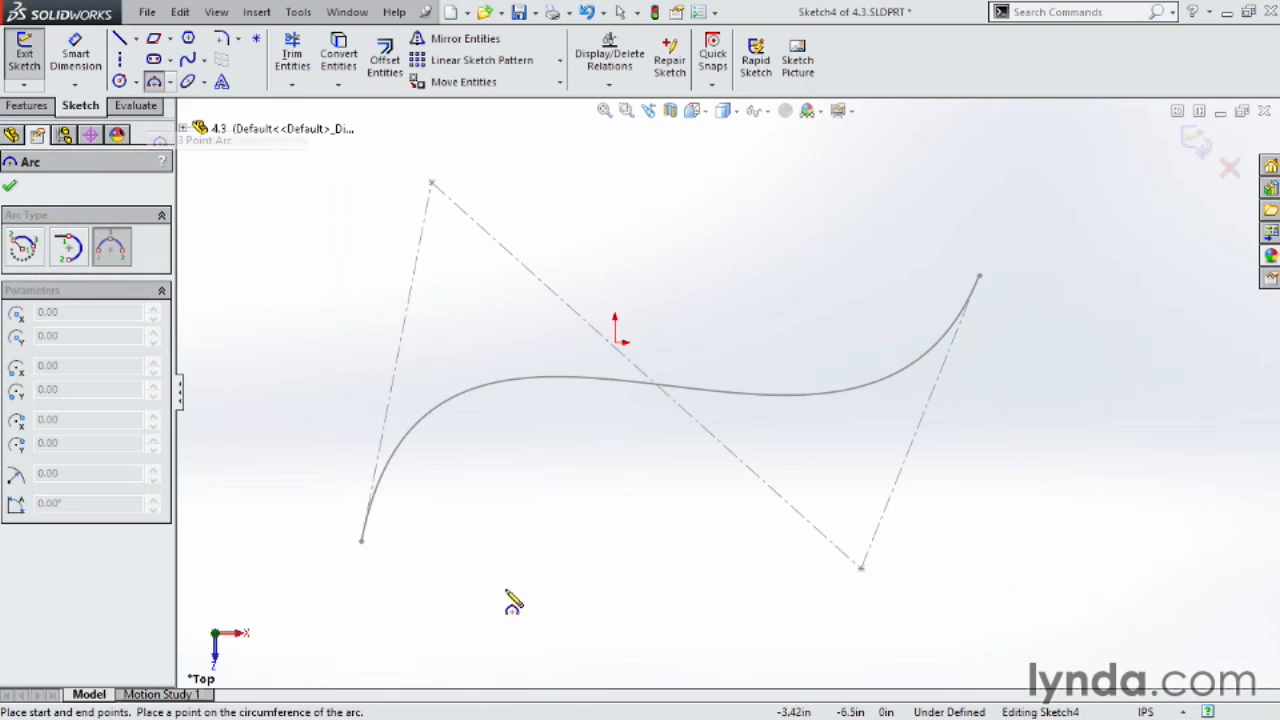
{"action": "left_click", "coordinate": [362, 541]}
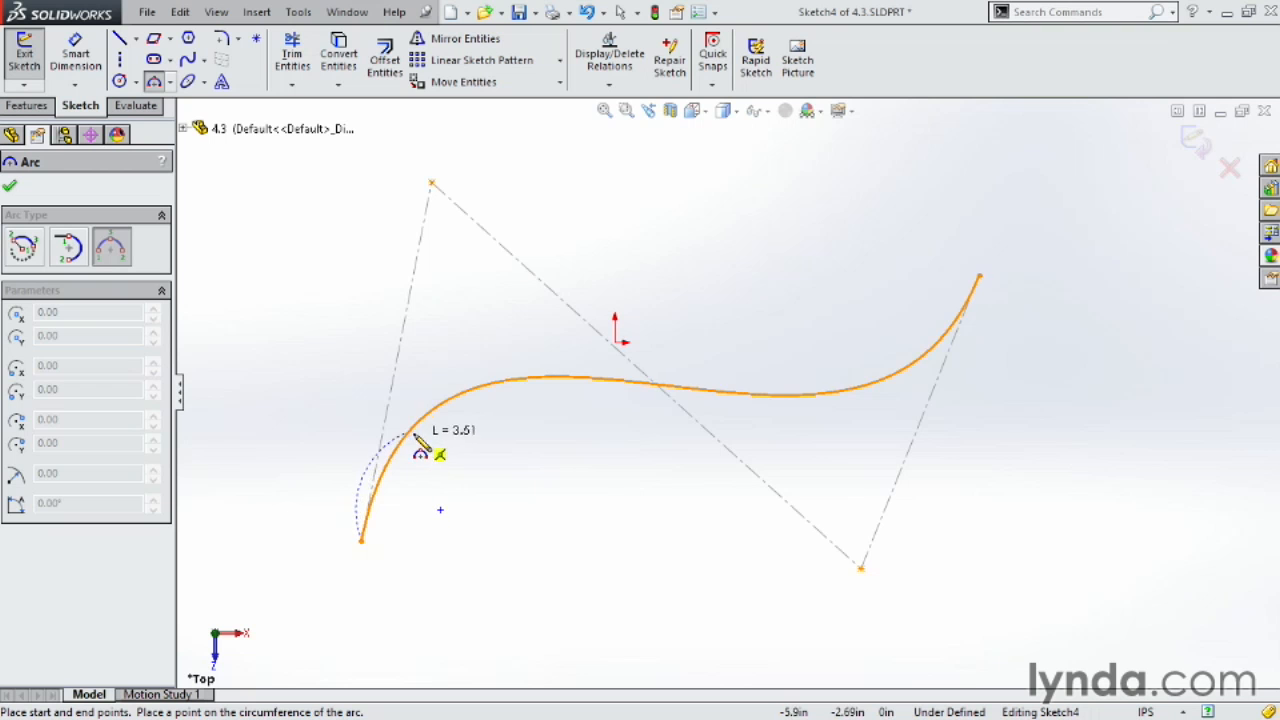
{"action": "left_click", "coordinate": [413, 437]}
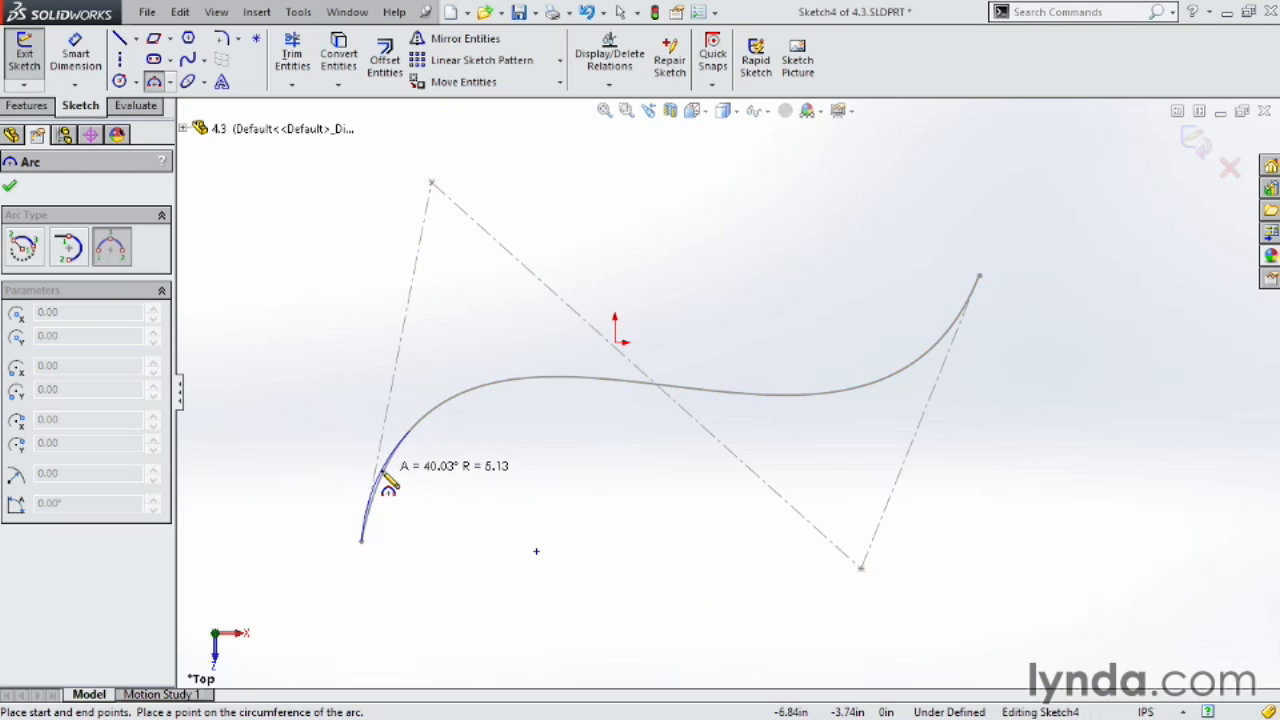
{"action": "left_click", "coordinate": [390, 483]}
{"action": "key", "text": "Escape"}
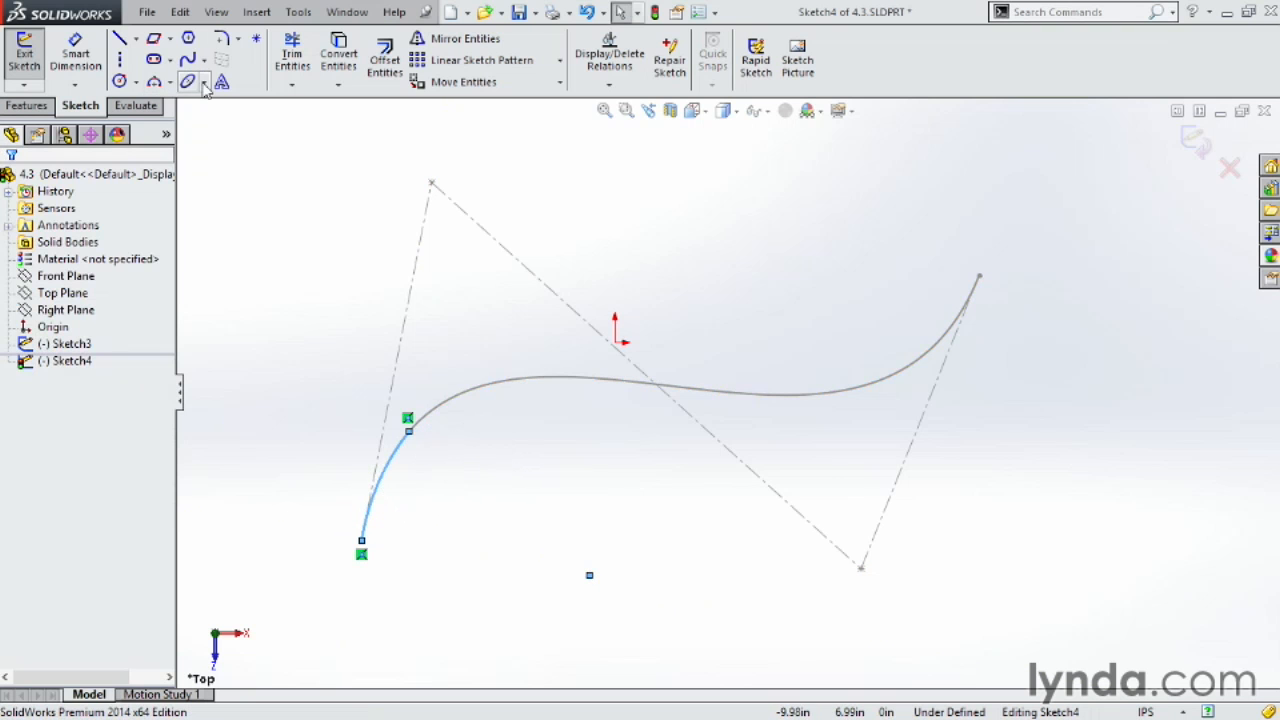
Trace the spline's upper hump with four chained tangent arcs, from the first arc's upper end to near the control polygon crossing
{"action": "left_click", "coordinate": [171, 83]}
{"action": "left_click", "coordinate": [217, 120]}
{"action": "scroll", "coordinate": [412, 432], "scroll_direction": "down", "scroll_amount": 4}
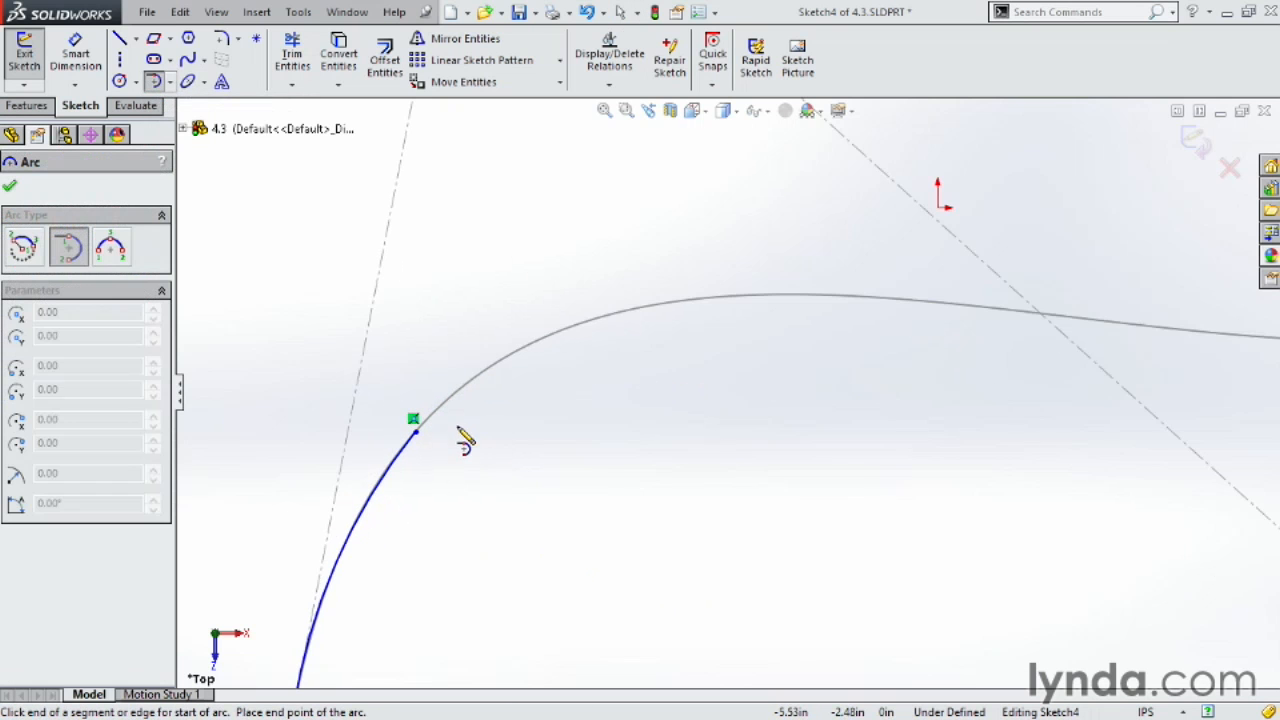
{"action": "left_click", "coordinate": [415, 432]}
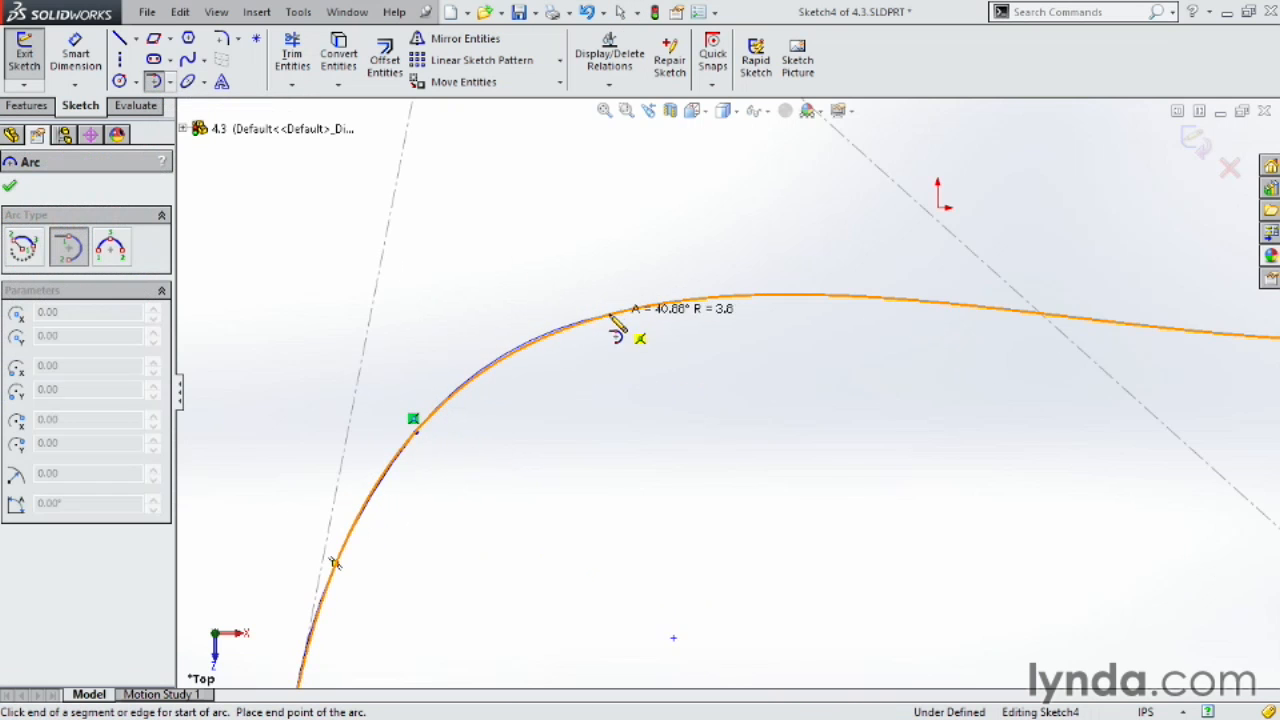
{"action": "left_click", "coordinate": [502, 358]}
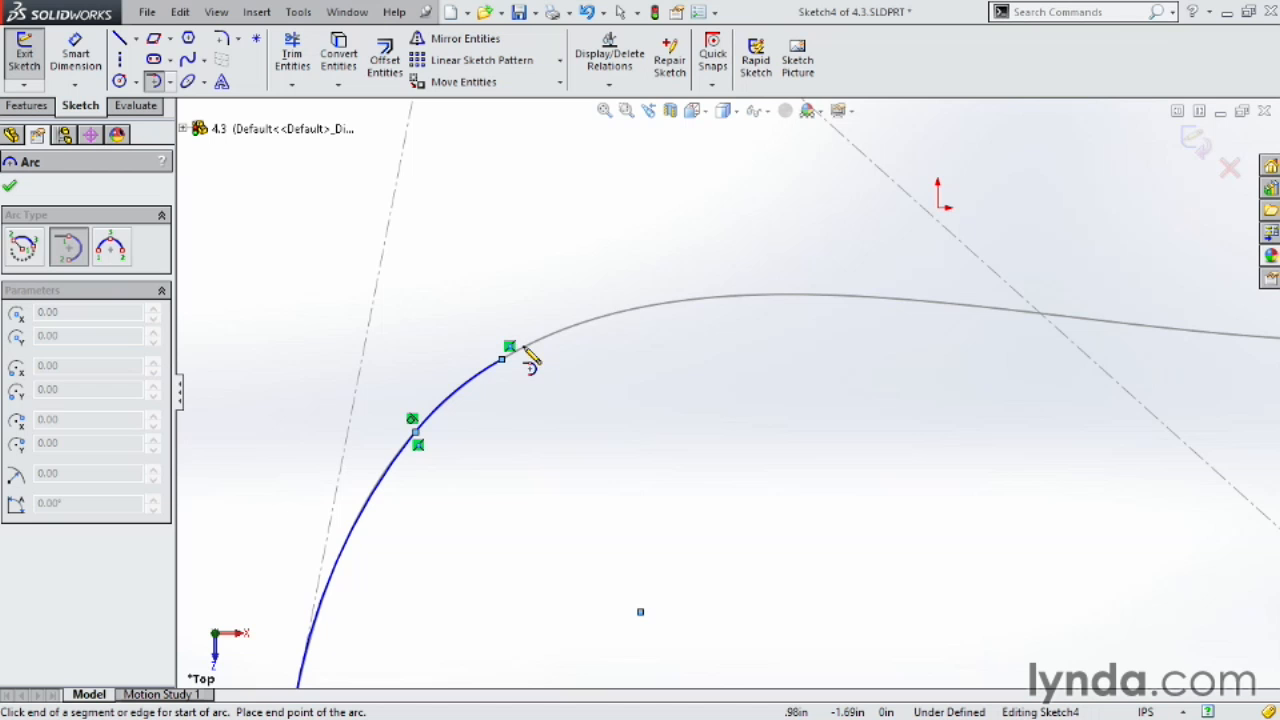
{"action": "left_click", "coordinate": [660, 303]}
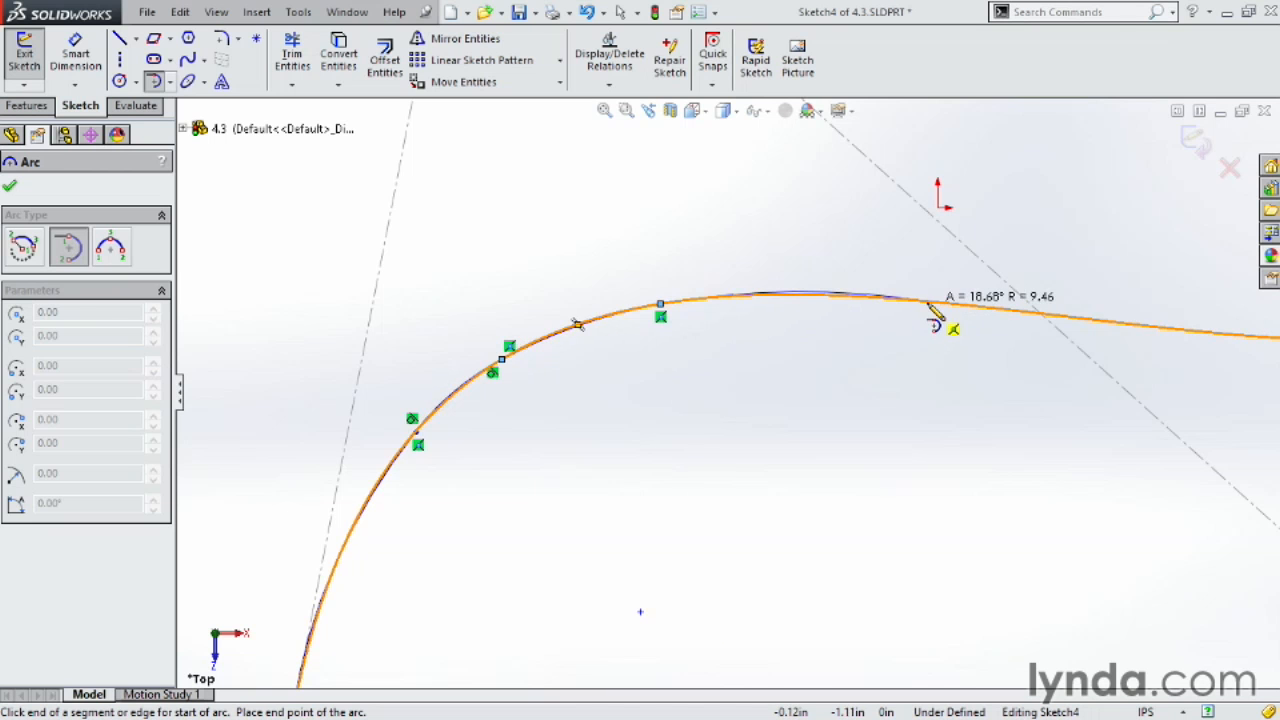
{"action": "left_click", "coordinate": [791, 295]}
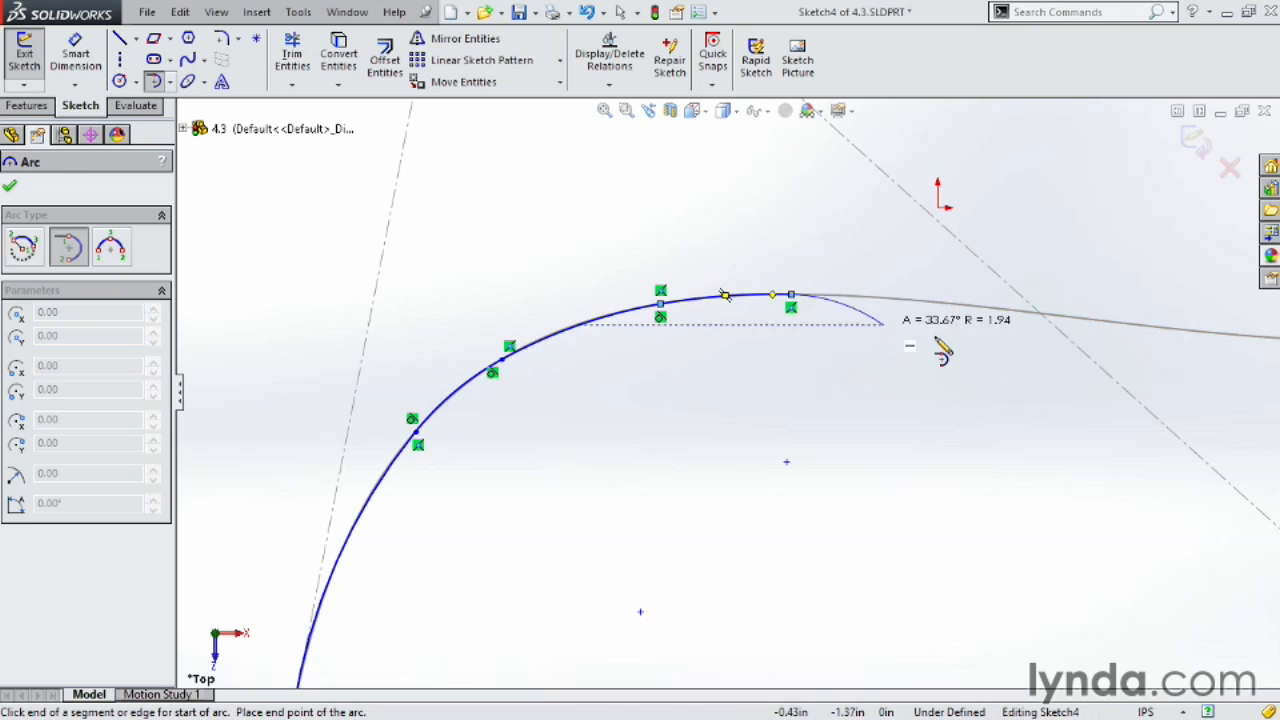
{"action": "left_click", "coordinate": [1032, 314]}
Continue the chain with five more tangent arcs along the spline's lower bend, ending at its upper-right endpoint
{"action": "scroll", "coordinate": [1164, 384], "scroll_direction": "up", "scroll_amount": 3}
{"action": "scroll", "coordinate": [1085, 413], "scroll_direction": "down", "scroll_amount": 2}
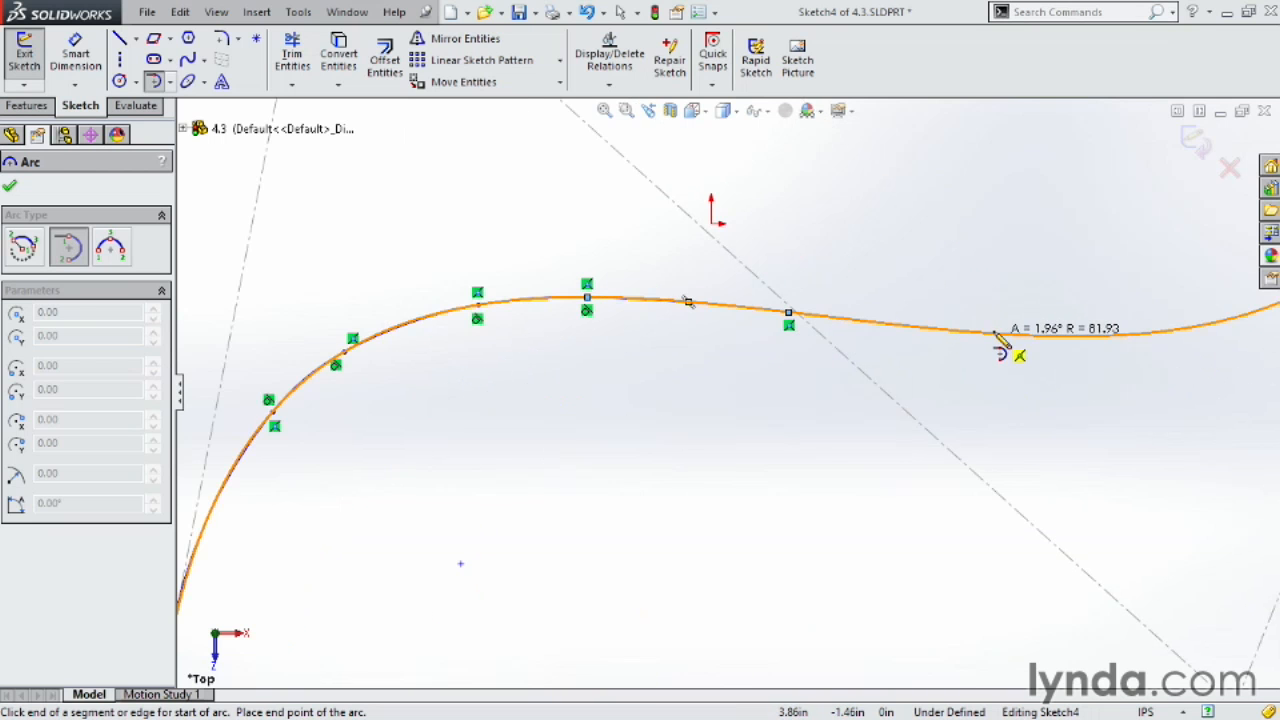
{"action": "scroll", "coordinate": [1050, 398], "scroll_direction": "up", "scroll_amount": 3}
{"action": "scroll", "coordinate": [970, 392], "scroll_direction": "down", "scroll_amount": 2}
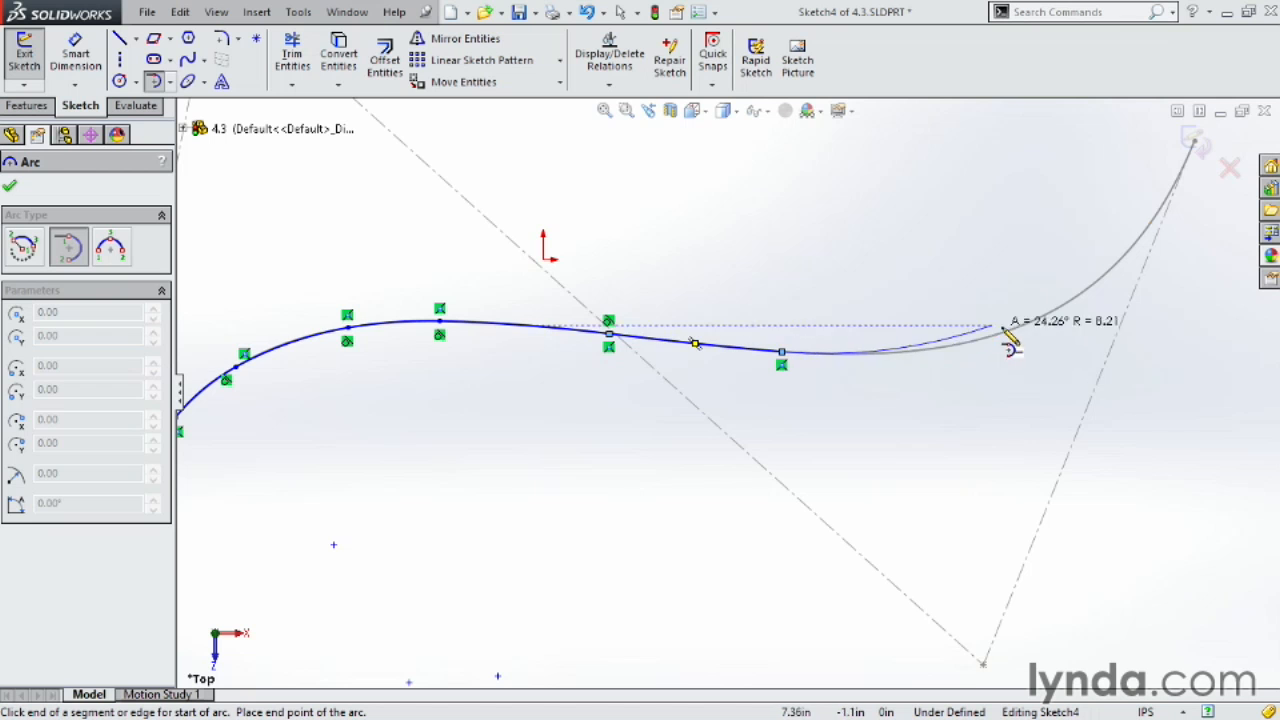
{"action": "left_click", "coordinate": [950, 347]}
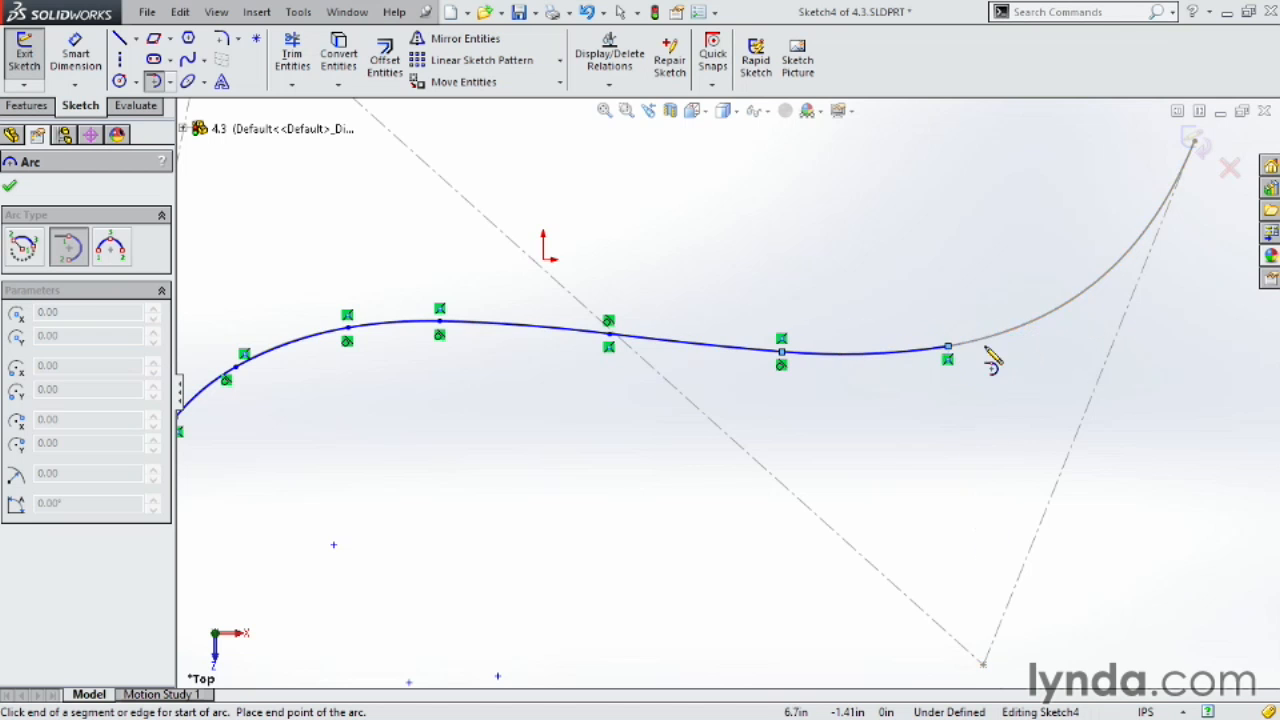
{"action": "left_click", "coordinate": [1098, 283]}
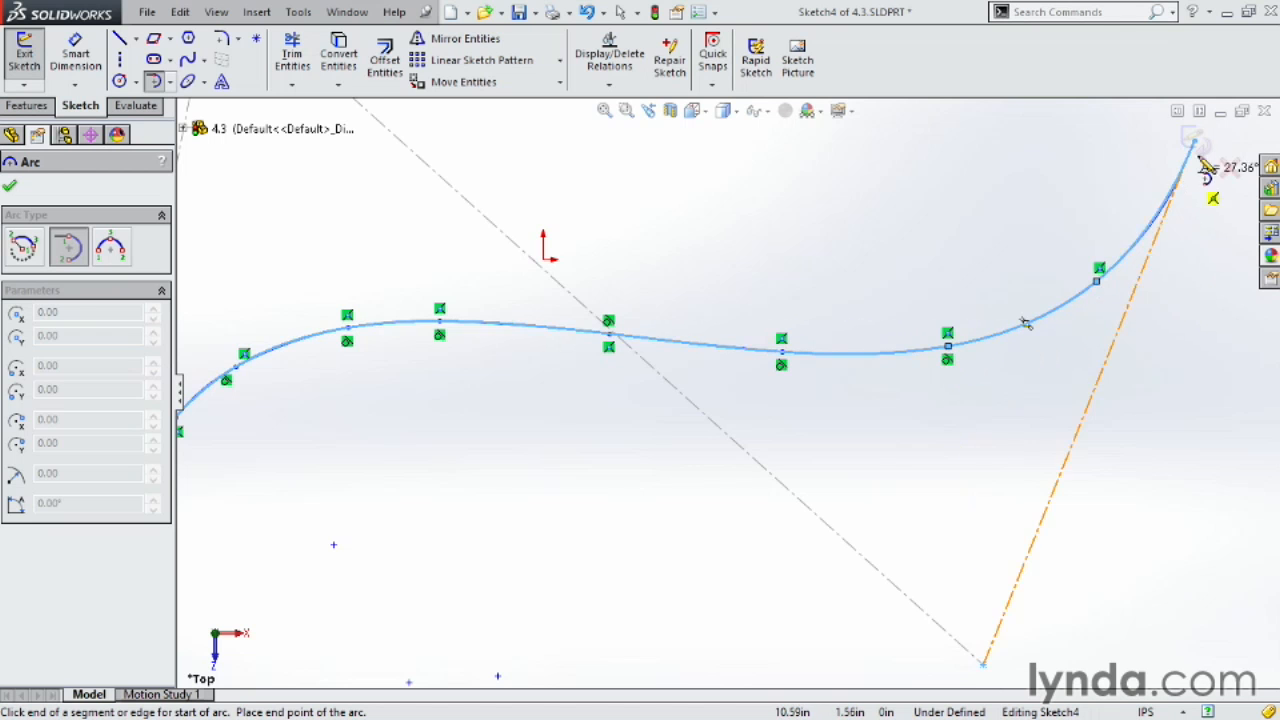
{"action": "scroll", "coordinate": [1198, 158], "scroll_direction": "down", "scroll_amount": 2}
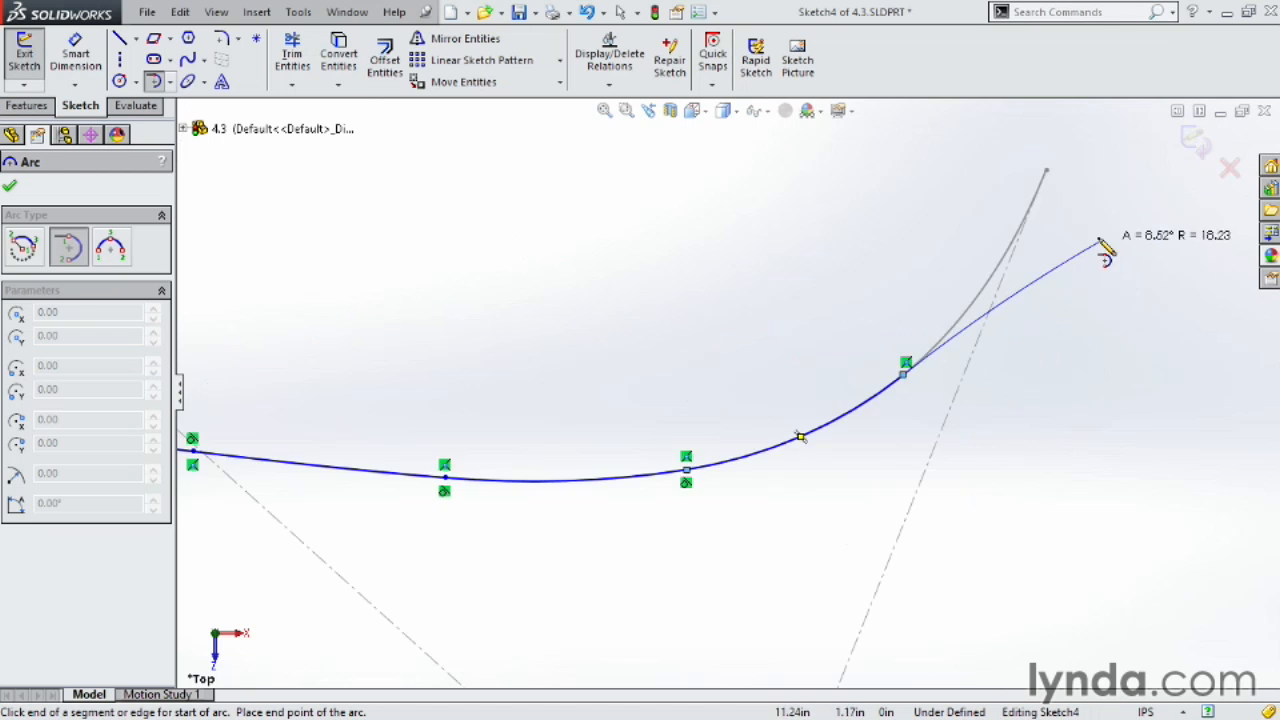
{"action": "left_click", "coordinate": [995, 270]}
{"action": "left_click", "coordinate": [1046, 170]}
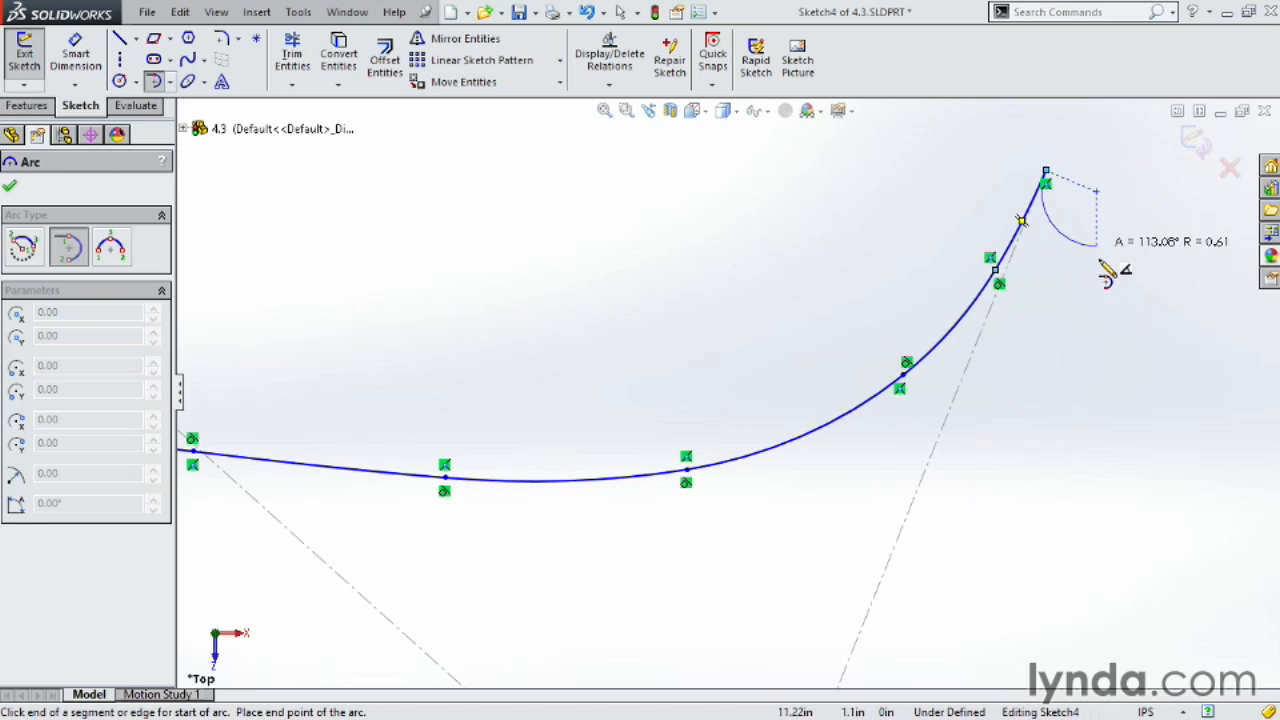
{"action": "key", "text": "Escape"}
{"action": "scroll", "coordinate": [1082, 405], "scroll_direction": "up", "scroll_amount": 5}
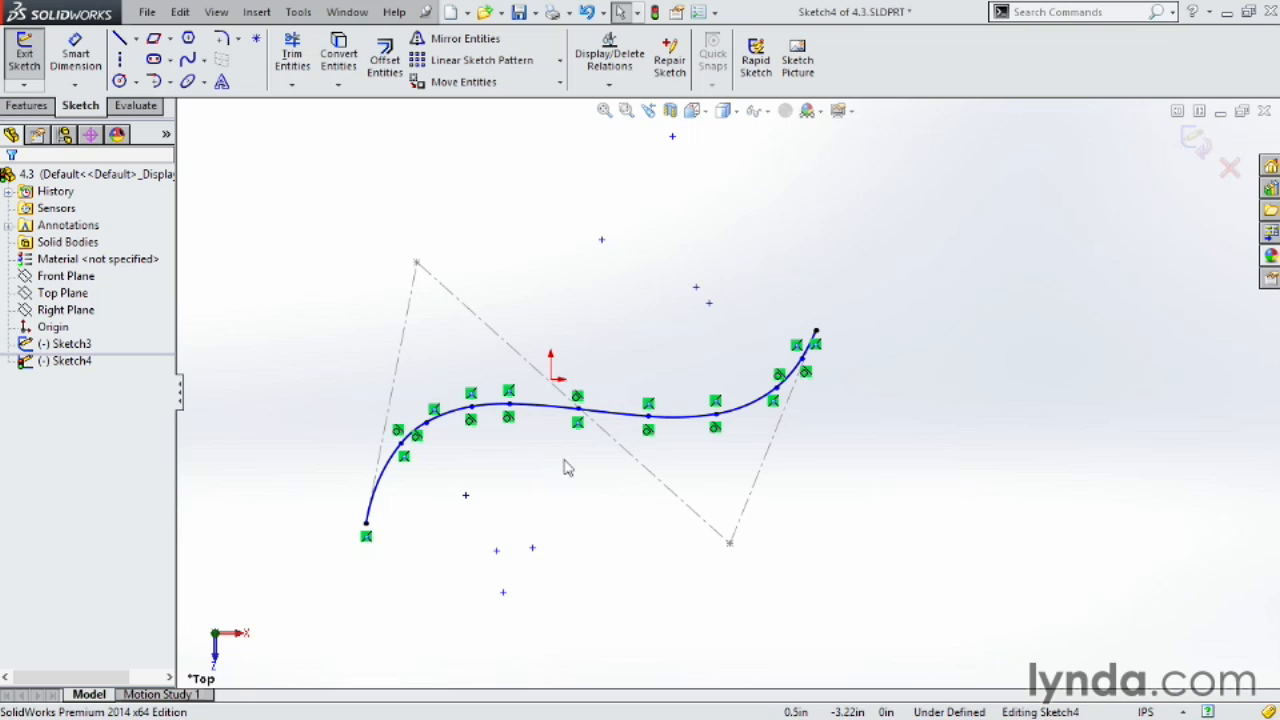
Dimension the radii of the first two arcs at the lower-left end of the chain, accepting their drawn sizes
{"action": "scroll", "coordinate": [463, 485], "scroll_direction": "down", "scroll_amount": 3}
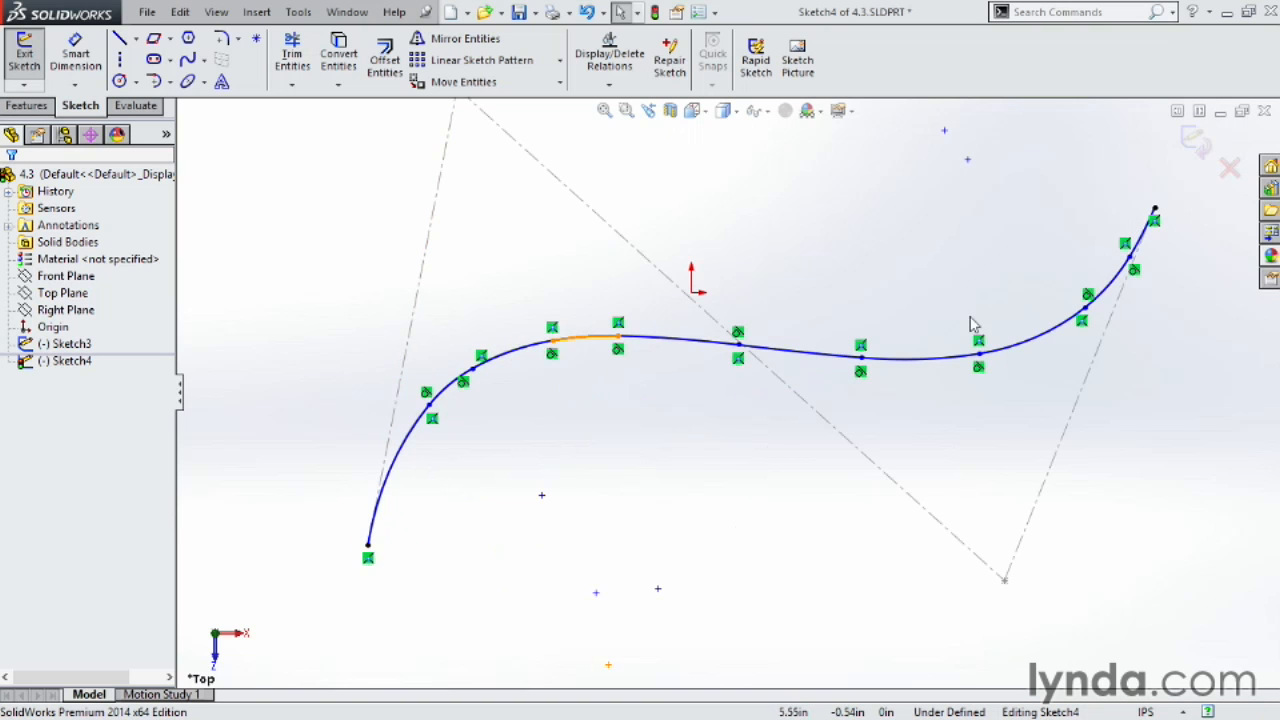
{"action": "left_click", "coordinate": [75, 55]}
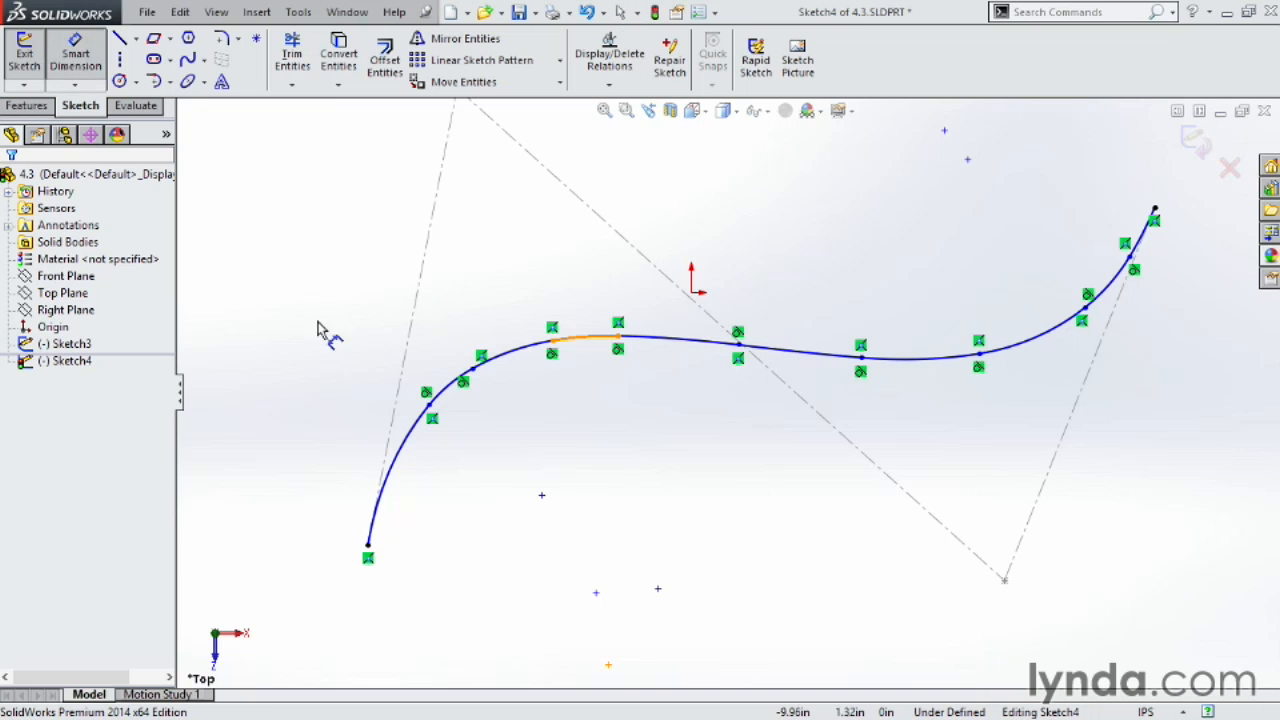
{"action": "left_click", "coordinate": [399, 461]}
{"action": "left_click", "coordinate": [440, 497]}
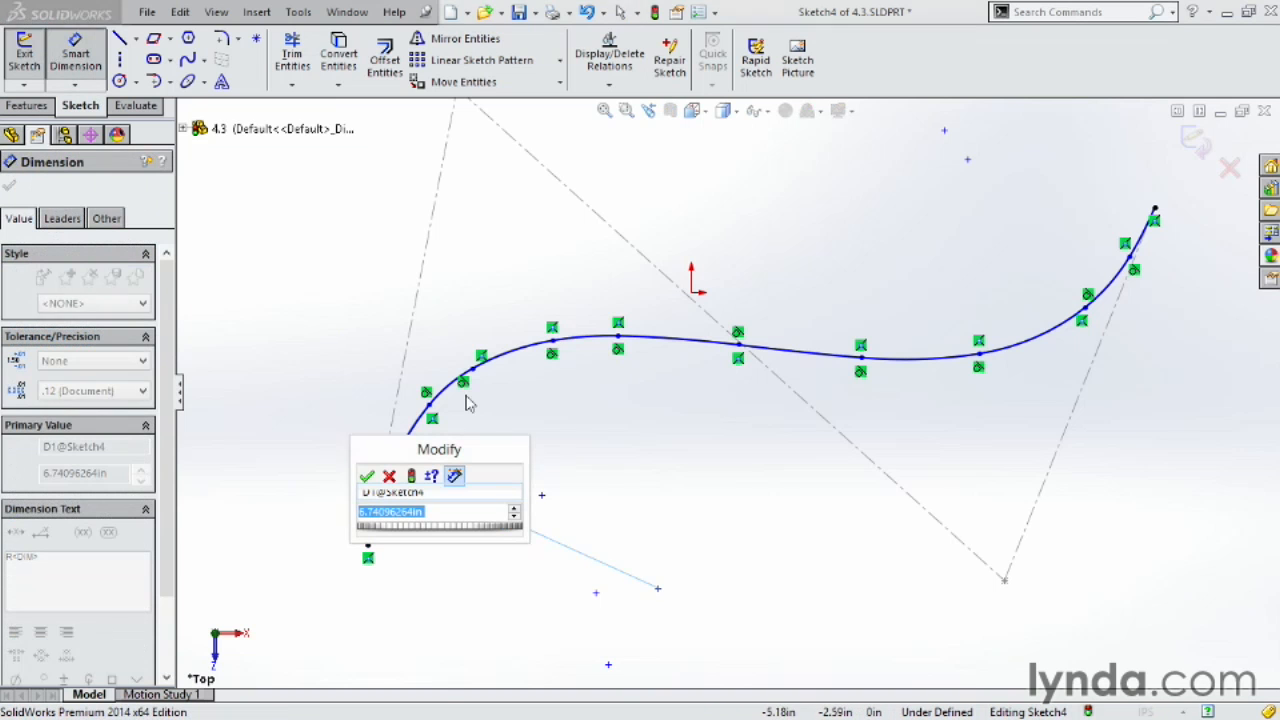
{"action": "left_click", "coordinate": [366, 477]}
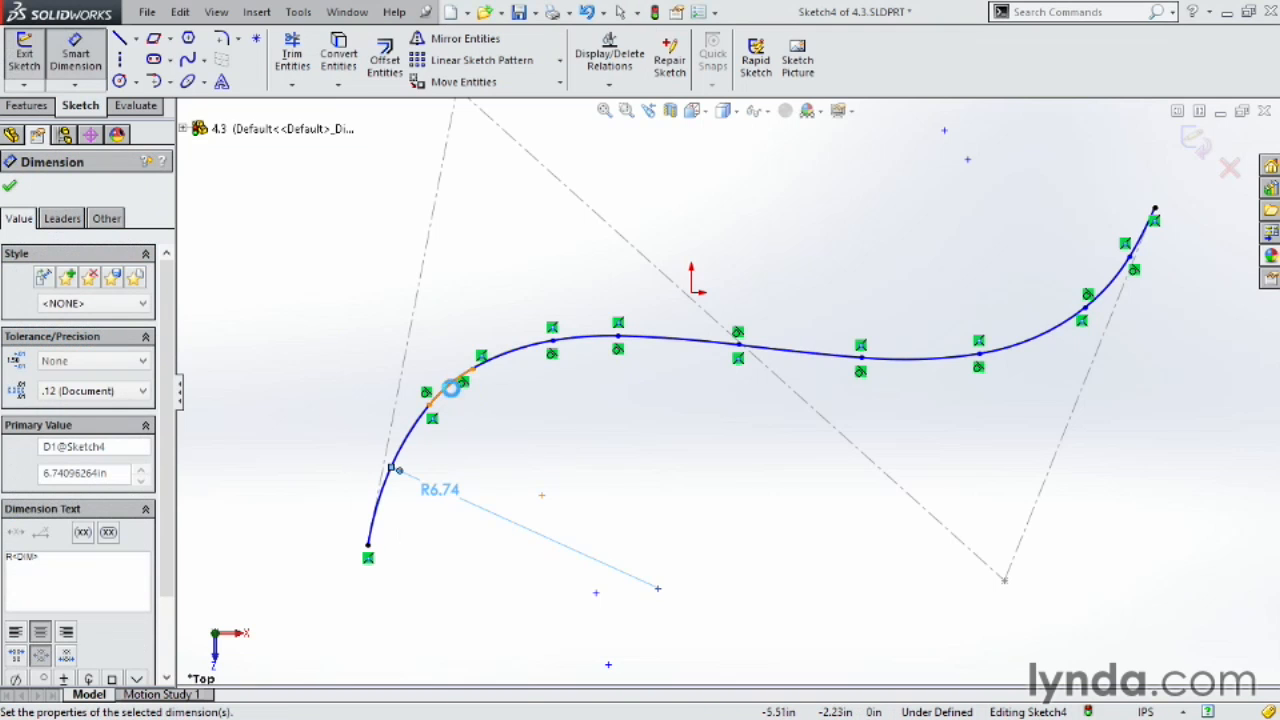
{"action": "left_click", "coordinate": [463, 390]}
{"action": "left_click", "coordinate": [481, 445]}
{"action": "left_click", "coordinate": [420, 425]}
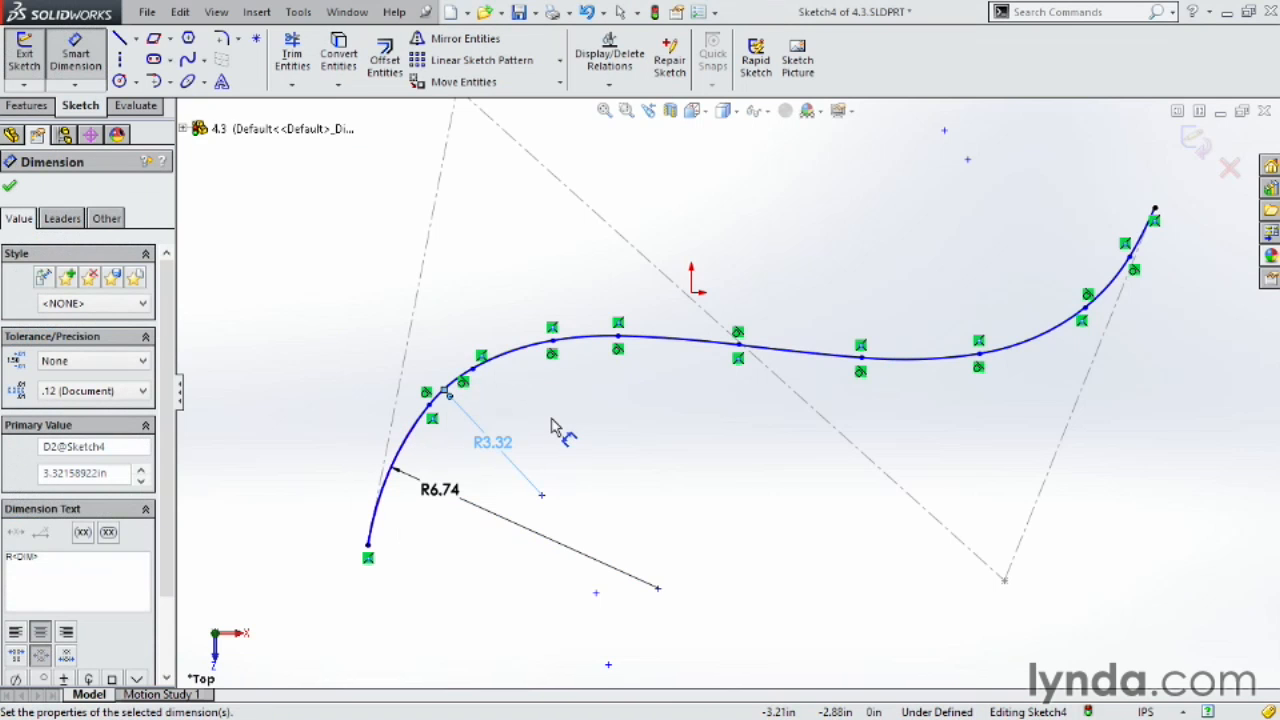
{"action": "key", "text": "Escape"}
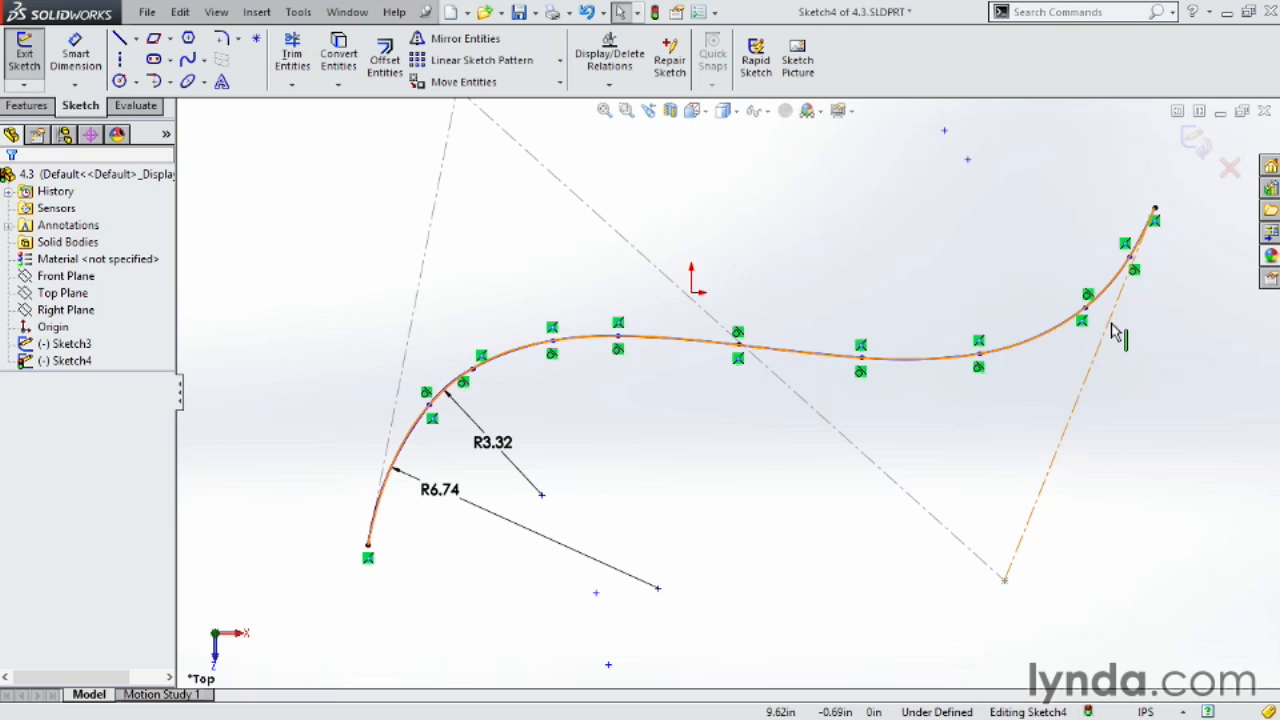